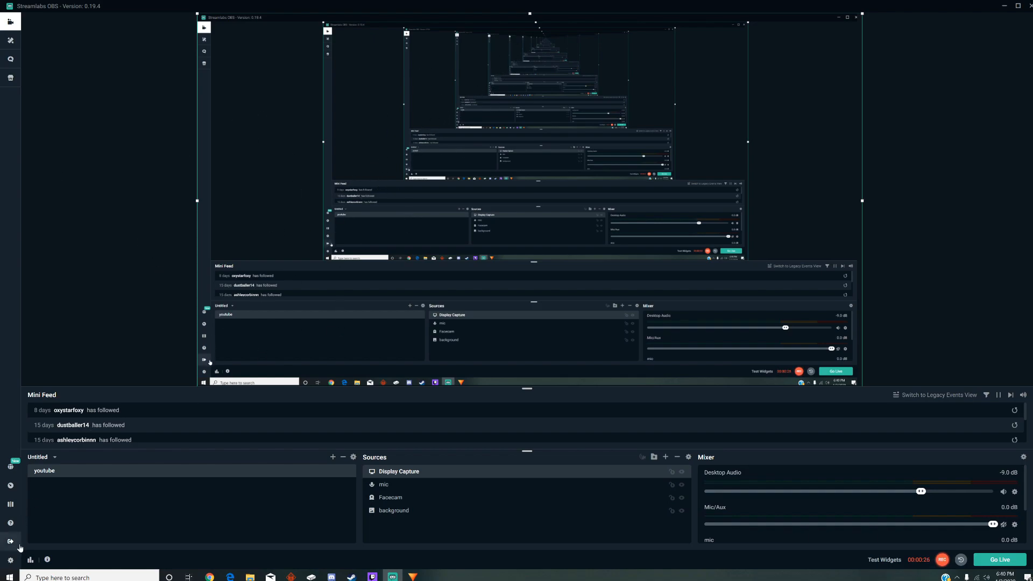
Open the settings, check the Stream section for the connected streaming platform, and close the settings
{"action": "left_click", "coordinate": [11, 560]}
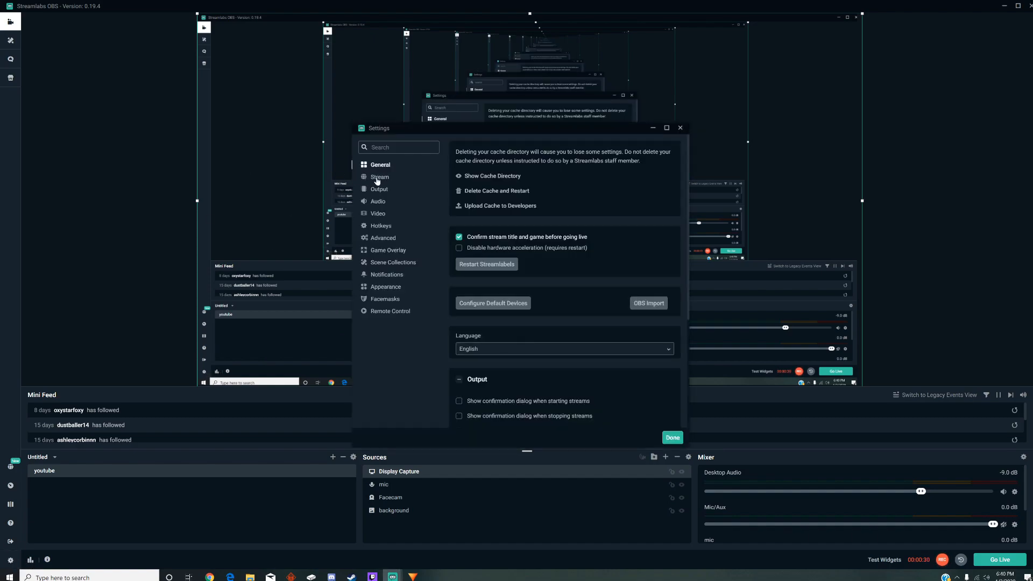
{"action": "left_click", "coordinate": [380, 177]}
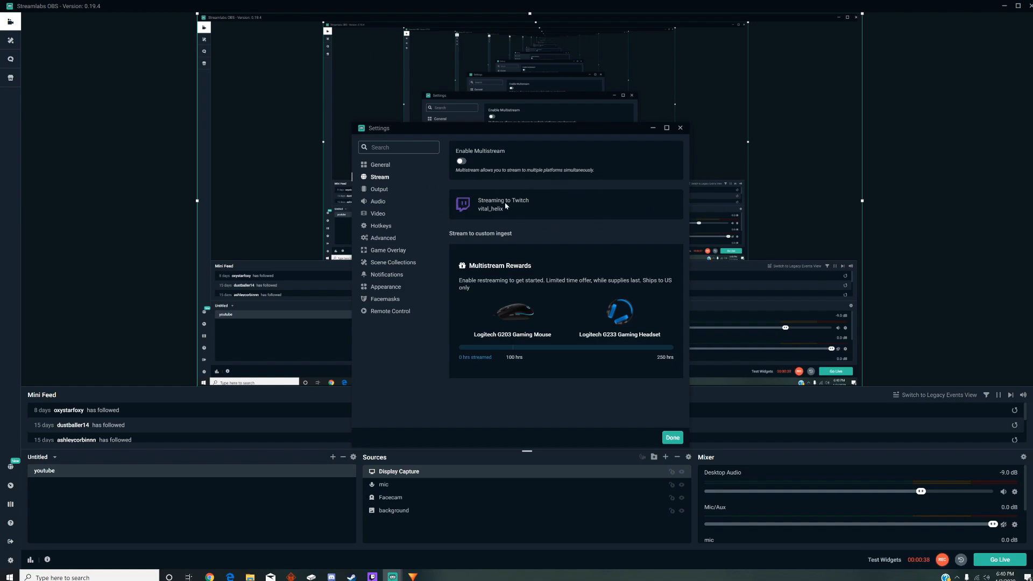
{"action": "left_click", "coordinate": [672, 437]}
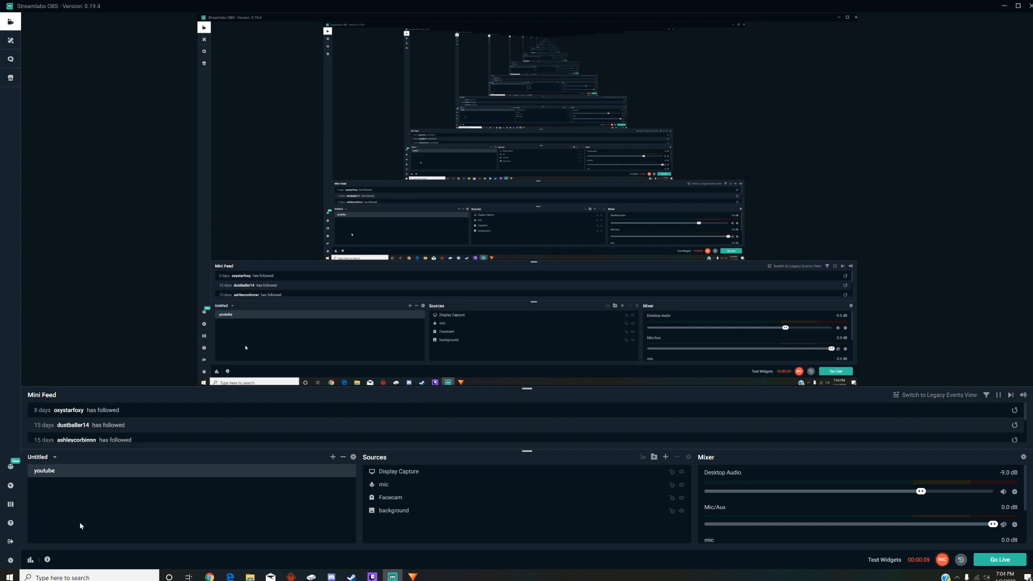
Reopen the settings and review the Video section's resolution, downscale filter and FPS options
{"action": "left_click", "coordinate": [10, 560]}
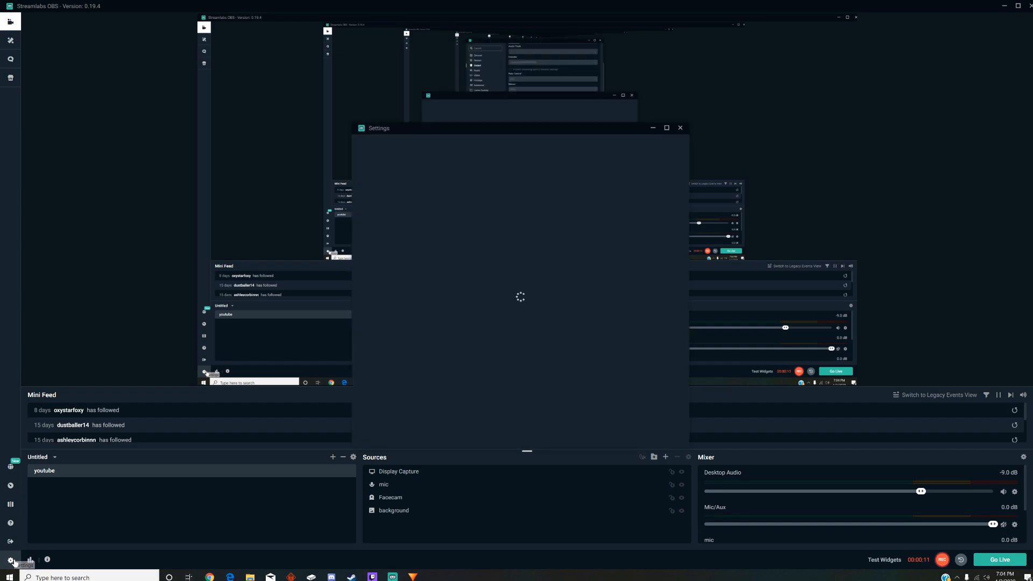
{"action": "left_click_drag", "start_coordinate": [476, 129], "coordinate": [476, 40]}
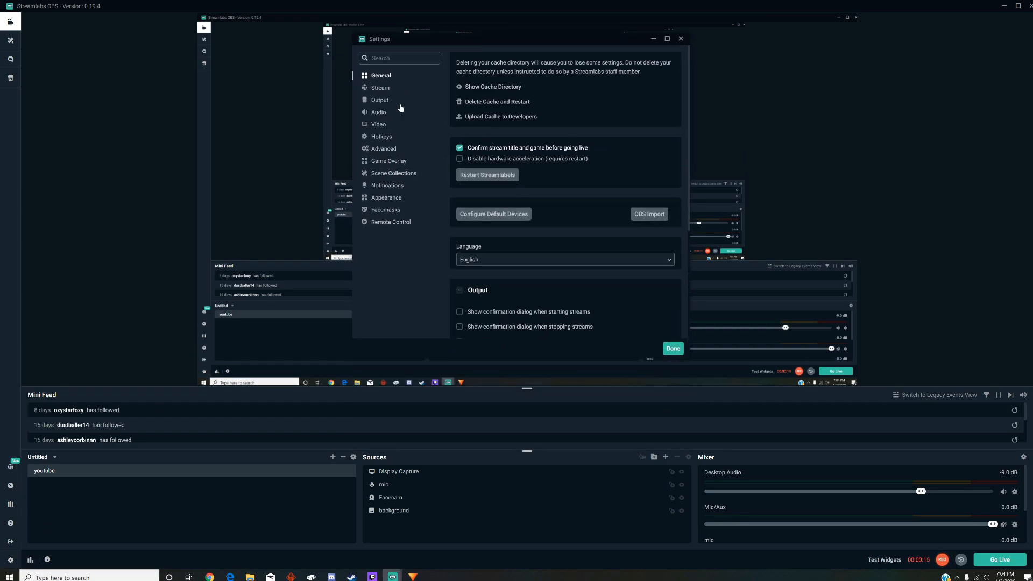
{"action": "left_click", "coordinate": [377, 127]}
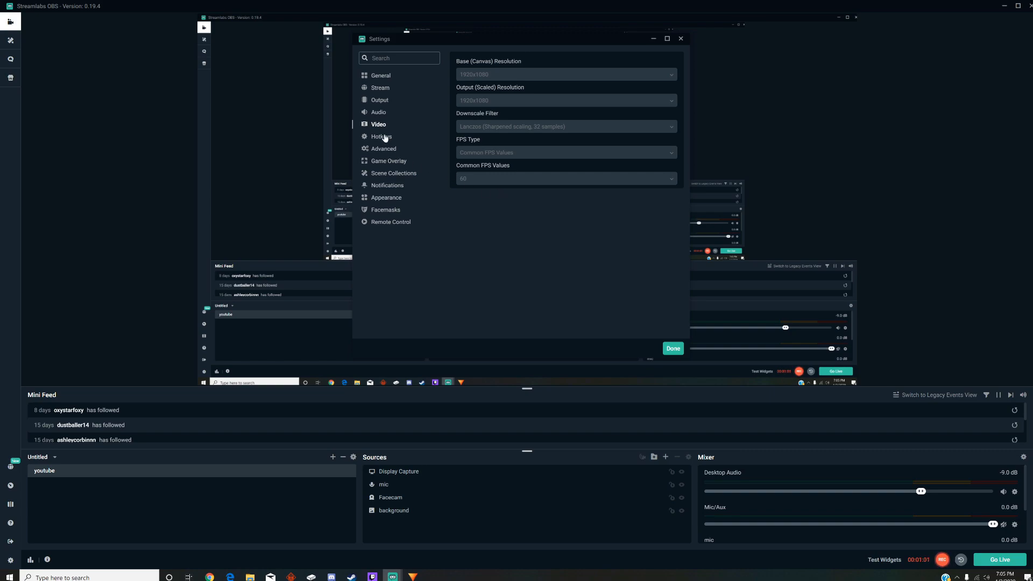
Examine the streaming output settings, including encoder, rate control, bitrate, keyframe interval, preset and profile
{"action": "left_click", "coordinate": [378, 102]}
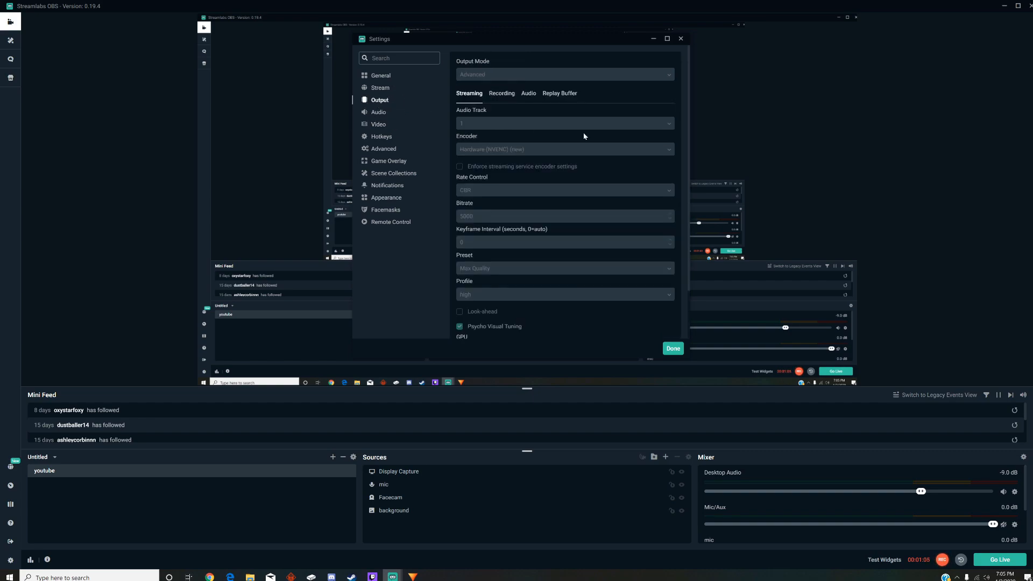
{"action": "scroll", "coordinate": [516, 75], "scroll_direction": "down", "scroll_amount": 1}
{"action": "scroll", "coordinate": [524, 62], "scroll_direction": "up", "scroll_amount": 1}
{"action": "scroll", "coordinate": [537, 113], "scroll_direction": "down", "scroll_amount": 2}
{"action": "scroll", "coordinate": [534, 134], "scroll_direction": "up", "scroll_amount": 2}
{"action": "scroll", "coordinate": [602, 214], "scroll_direction": "down", "scroll_amount": 2}
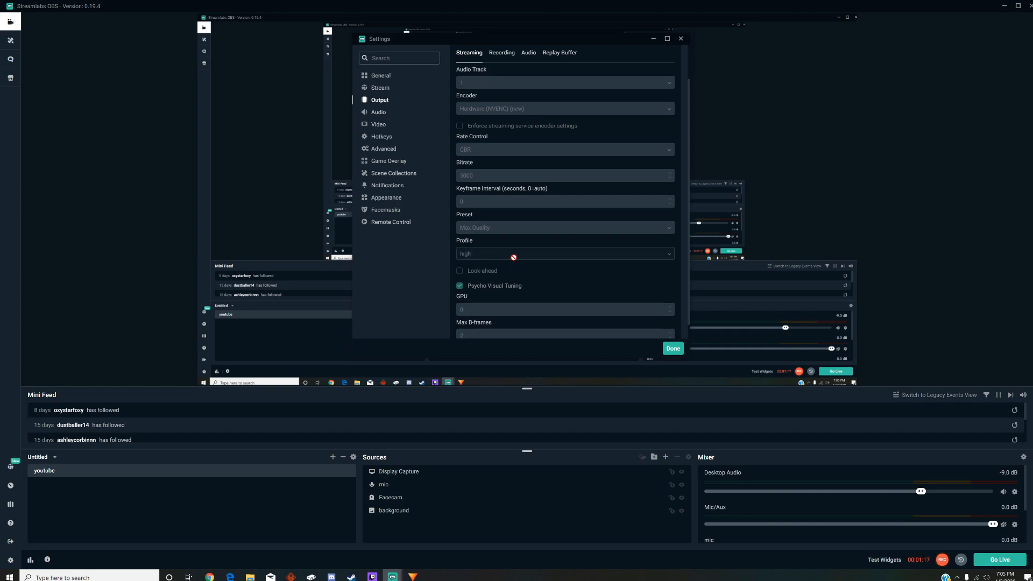
{"action": "scroll", "coordinate": [591, 275], "scroll_direction": "down", "scroll_amount": 1}
{"action": "scroll", "coordinate": [583, 275], "scroll_direction": "up", "scroll_amount": 3}
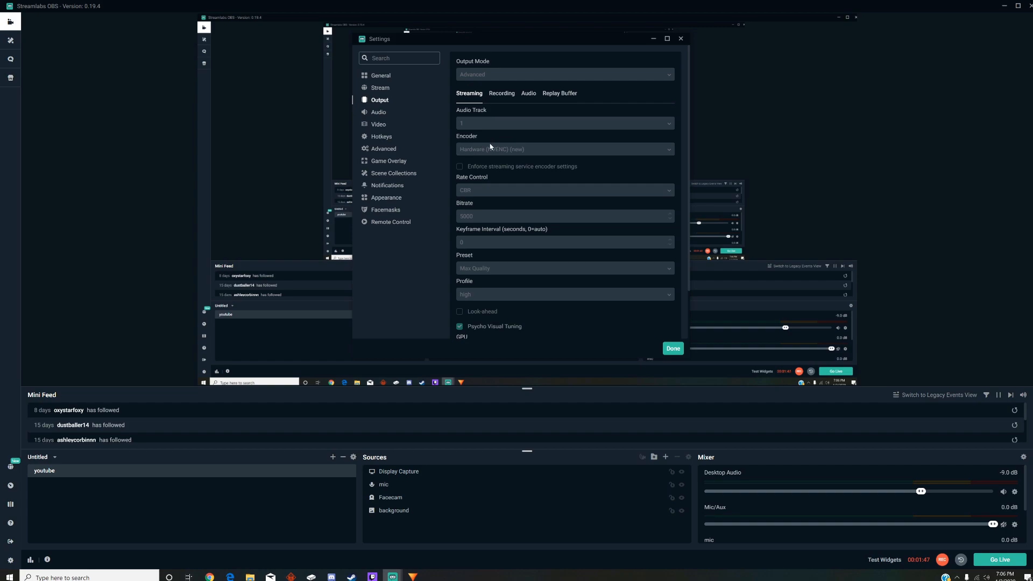
{"action": "scroll", "coordinate": [500, 129], "scroll_direction": "down", "scroll_amount": 1}
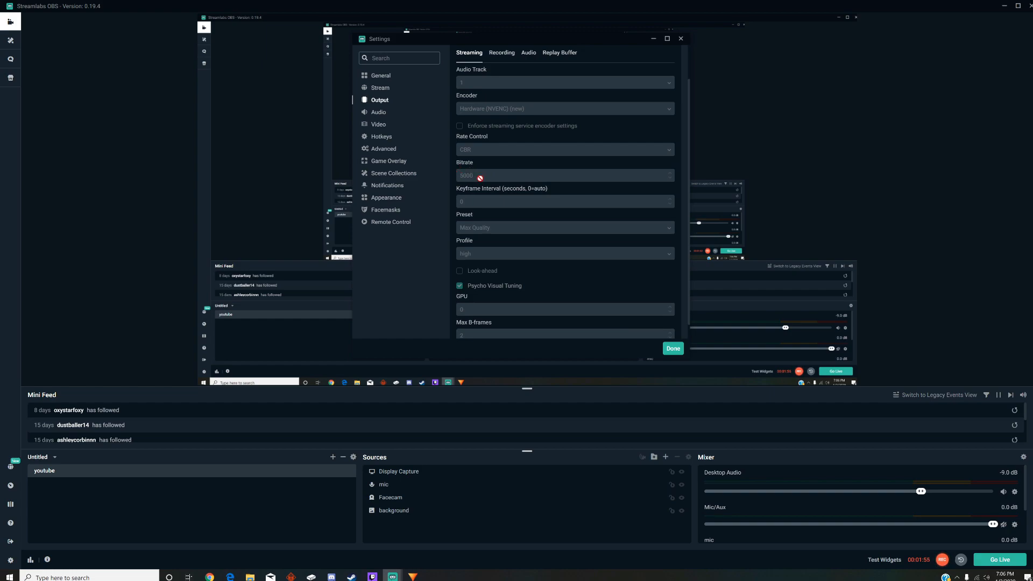
{"action": "scroll", "coordinate": [504, 176], "scroll_direction": "up", "scroll_amount": 1}
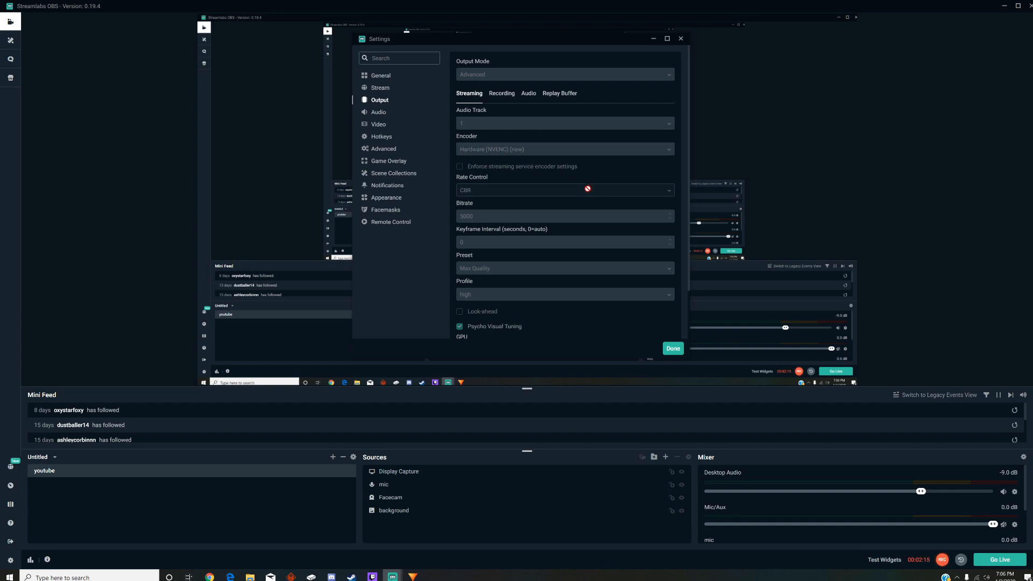
{"action": "scroll", "coordinate": [465, 183], "scroll_direction": "down", "scroll_amount": 1}
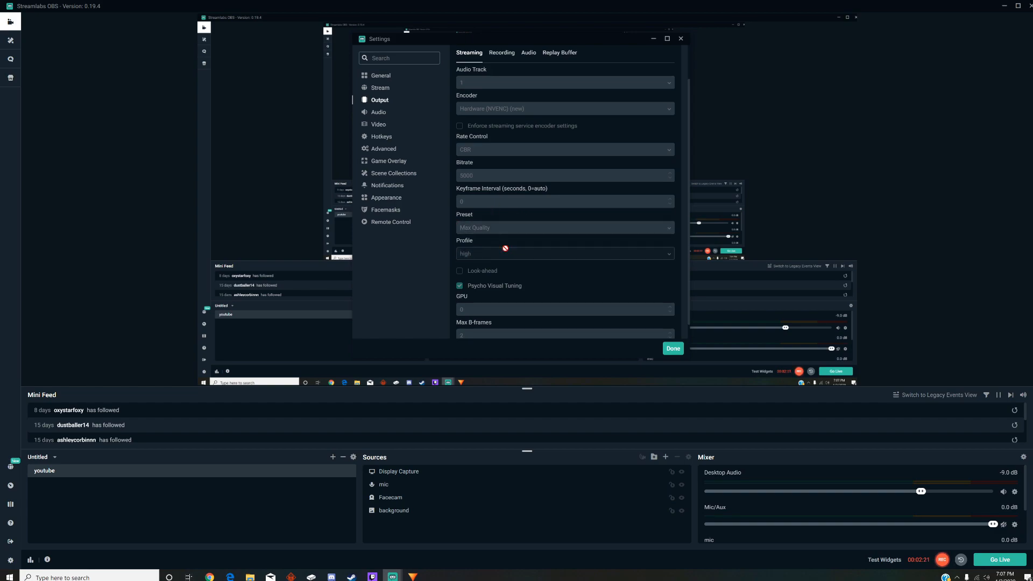
{"action": "scroll", "coordinate": [570, 285], "scroll_direction": "up", "scroll_amount": 2}
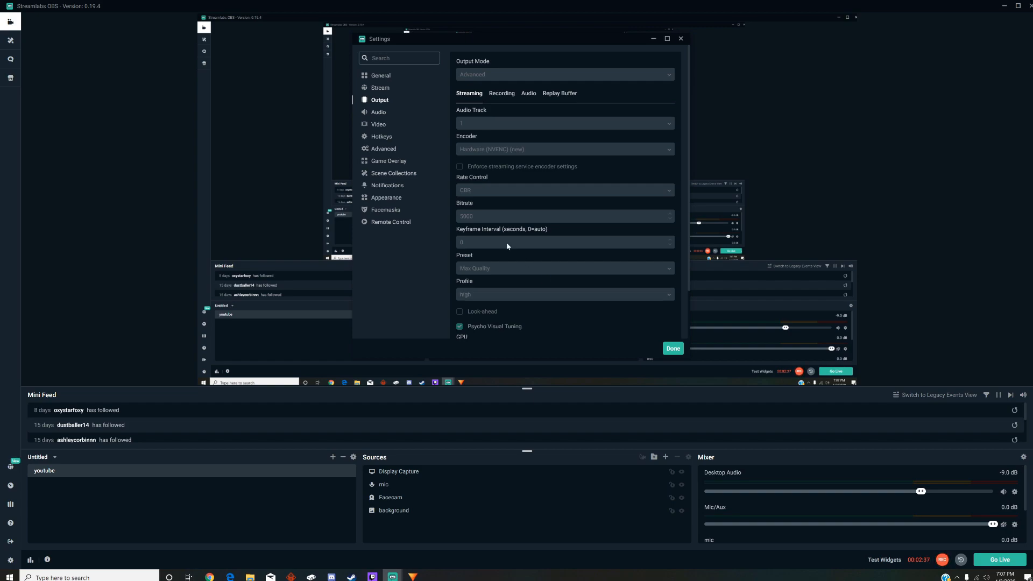
{"action": "scroll", "coordinate": [576, 267], "scroll_direction": "down", "scroll_amount": 1}
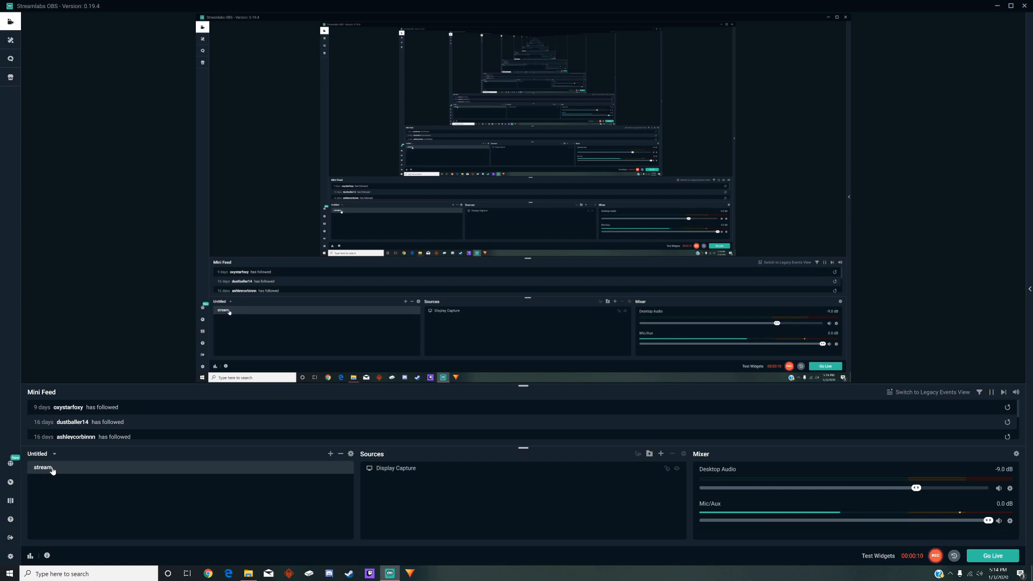
Start adding a new scene and dismiss its naming prompt
{"action": "left_click", "coordinate": [331, 454]}
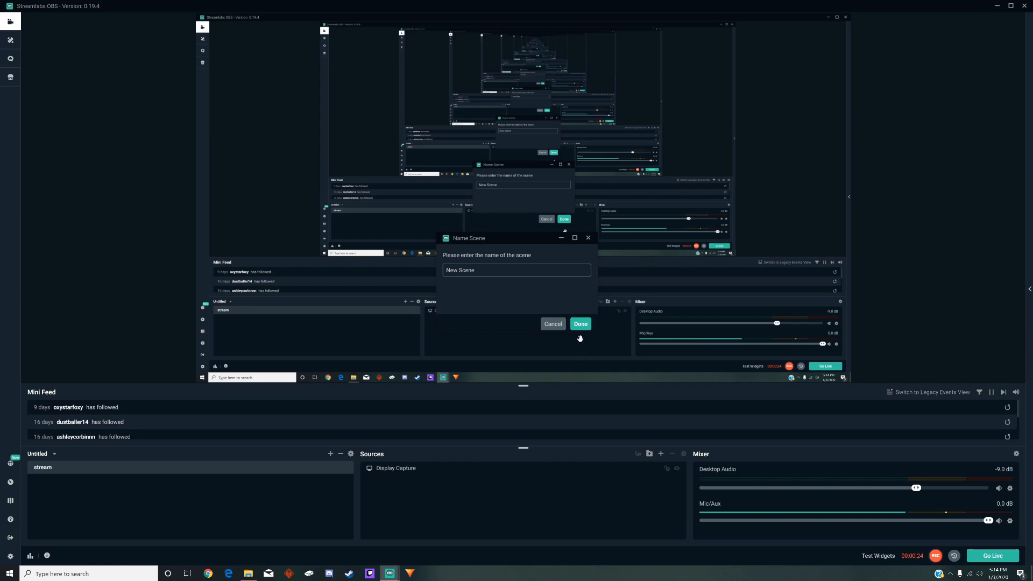
{"action": "left_click", "coordinate": [590, 239]}
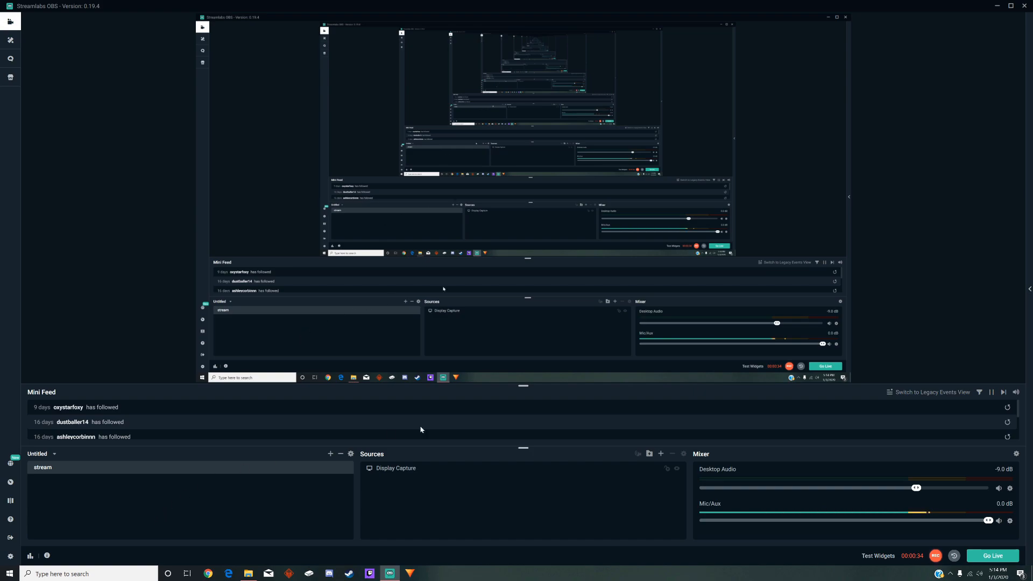
Look over the standard and widget source types available for the stream scene, and minimize the source list
{"action": "left_click", "coordinate": [660, 454]}
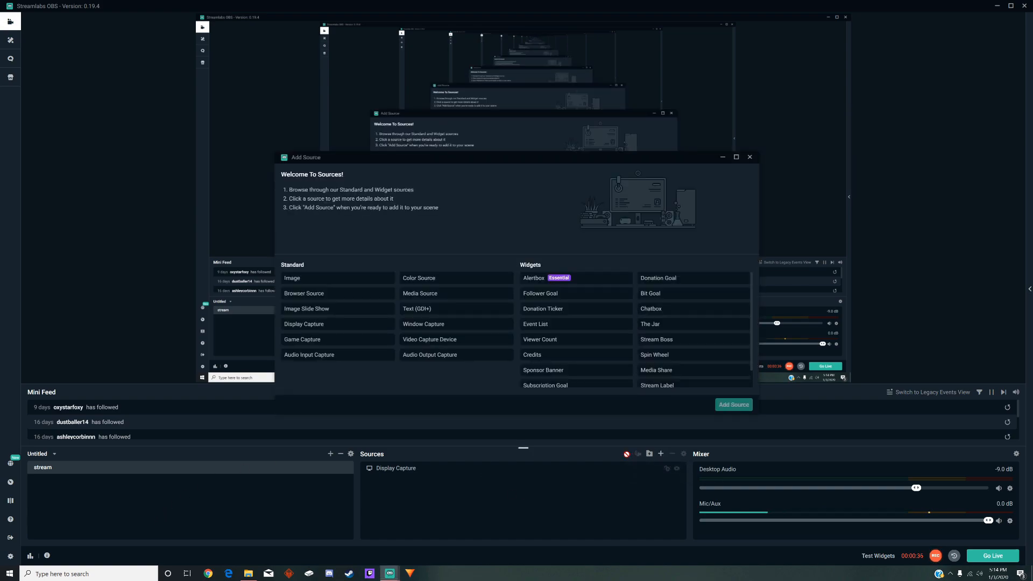
{"action": "left_click_drag", "start_coordinate": [437, 158], "coordinate": [441, 93]}
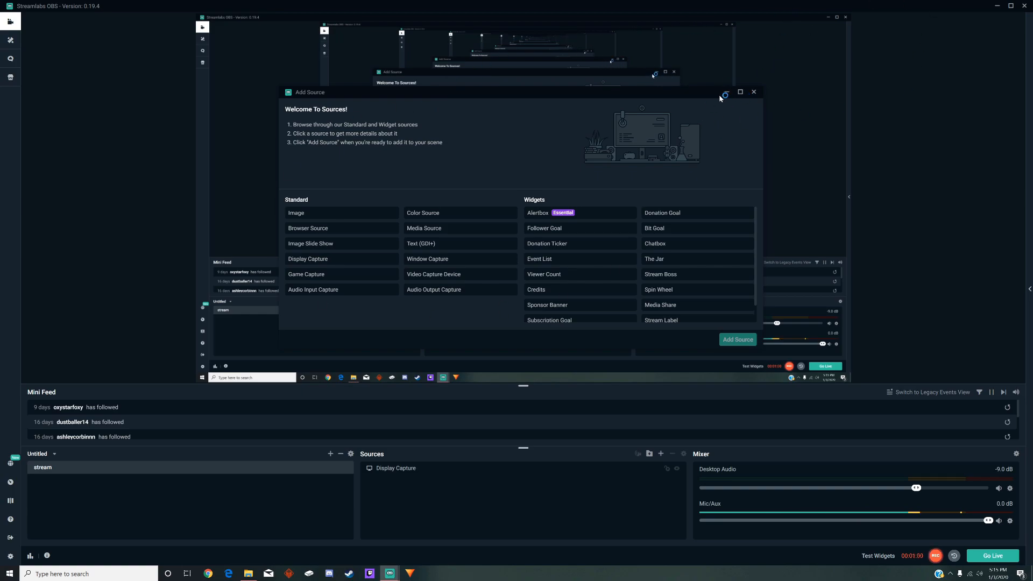
{"action": "left_click", "coordinate": [725, 92]}
Preview the display capture over the bare desktop in a reduced window with the file browser minimized, and maximize the window again
{"action": "left_click_drag", "start_coordinate": [965, 6], "coordinate": [792, 114]}
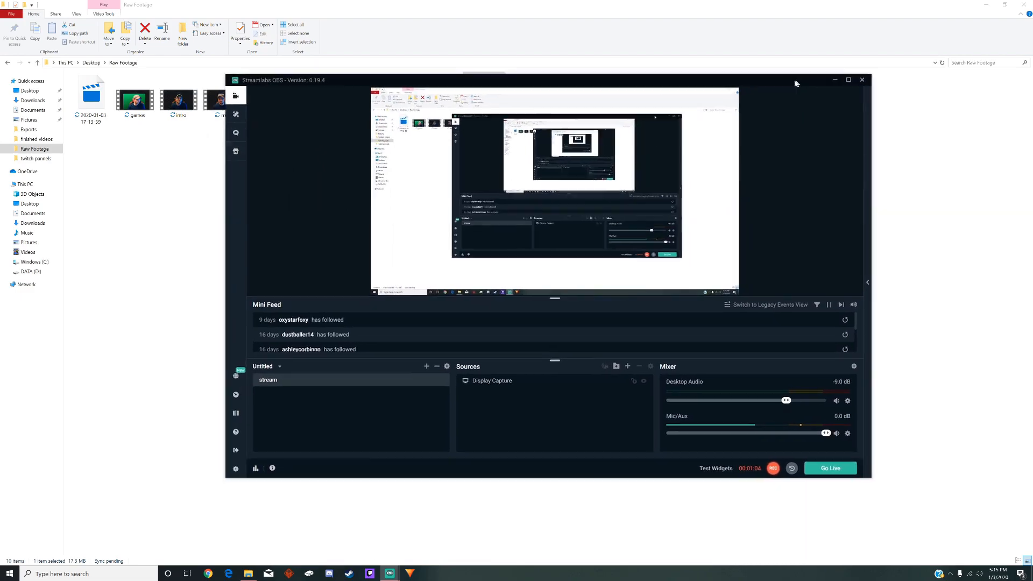
{"action": "left_click", "coordinate": [986, 5]}
{"action": "left_click_drag", "start_coordinate": [585, 114], "coordinate": [599, 82]}
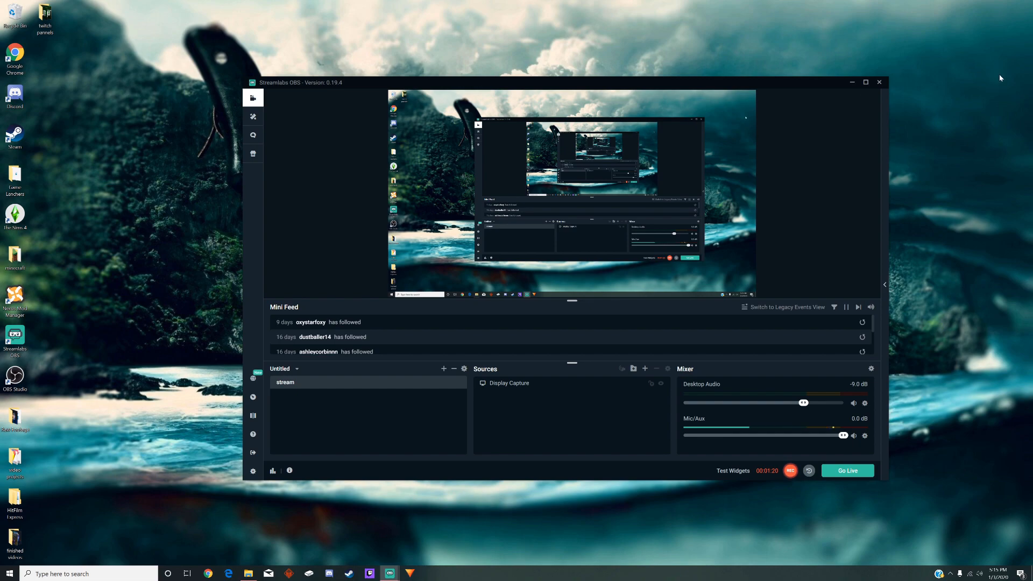
{"action": "left_click", "coordinate": [865, 82]}
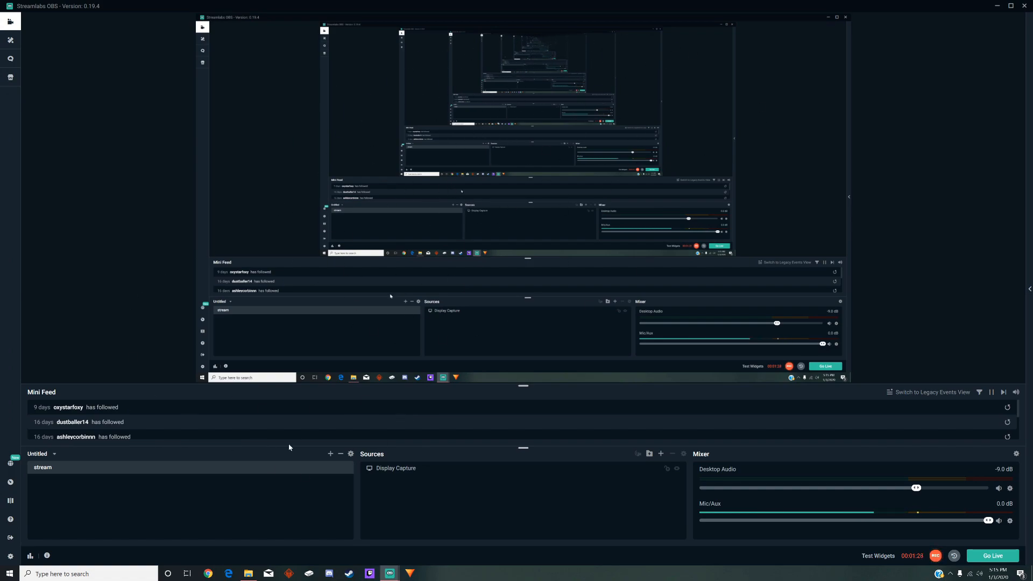
Add a Video Capture Device source named webcam to the stream scene
{"action": "left_click", "coordinate": [661, 455]}
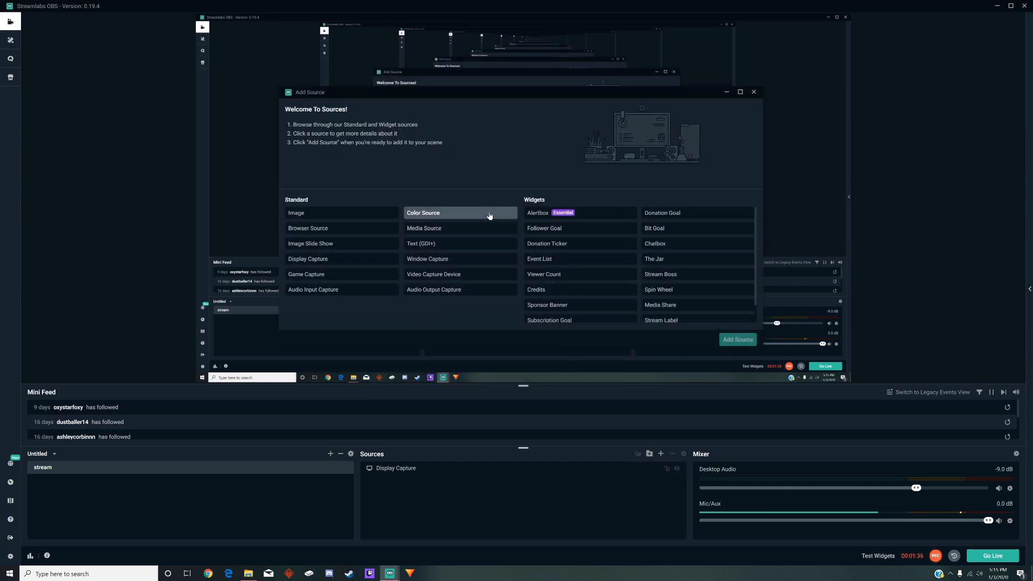
{"action": "left_click", "coordinate": [467, 276]}
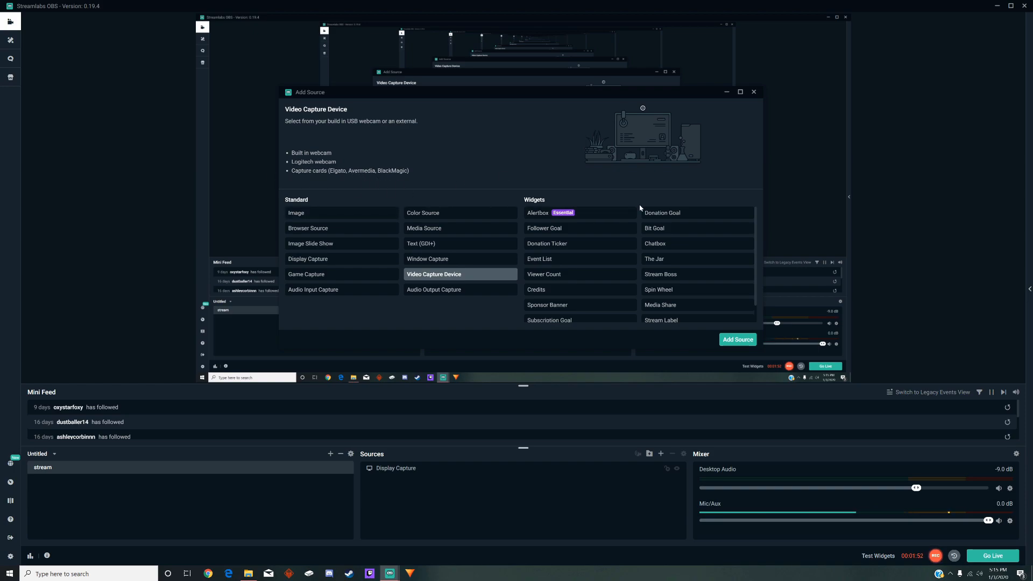
{"action": "left_click", "coordinate": [737, 340]}
{"action": "key", "text": "ctrl+a"}
{"action": "key", "text": "BackSpace"}
{"action": "type", "text": "webcam"}
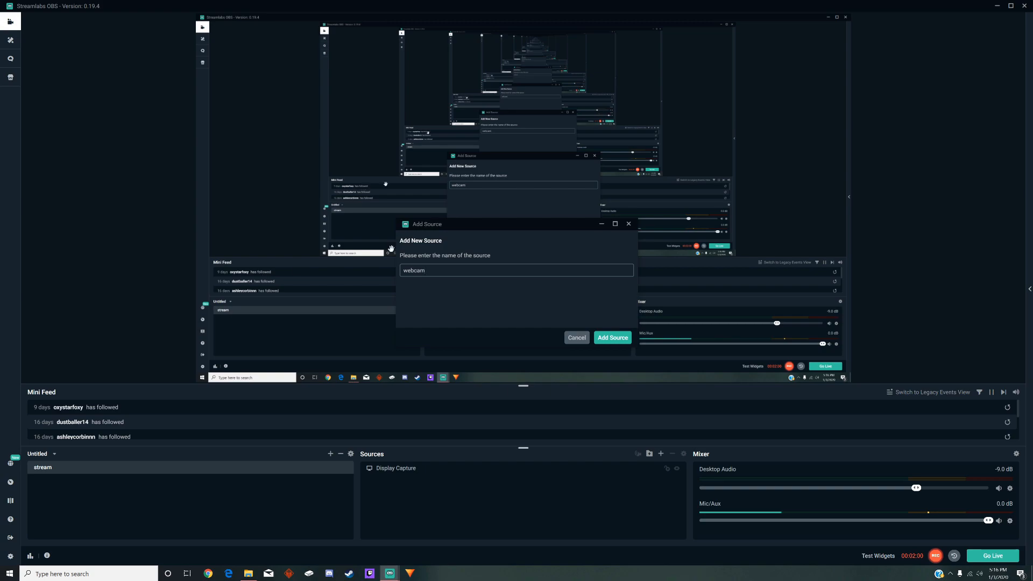
{"action": "left_click", "coordinate": [612, 338]}
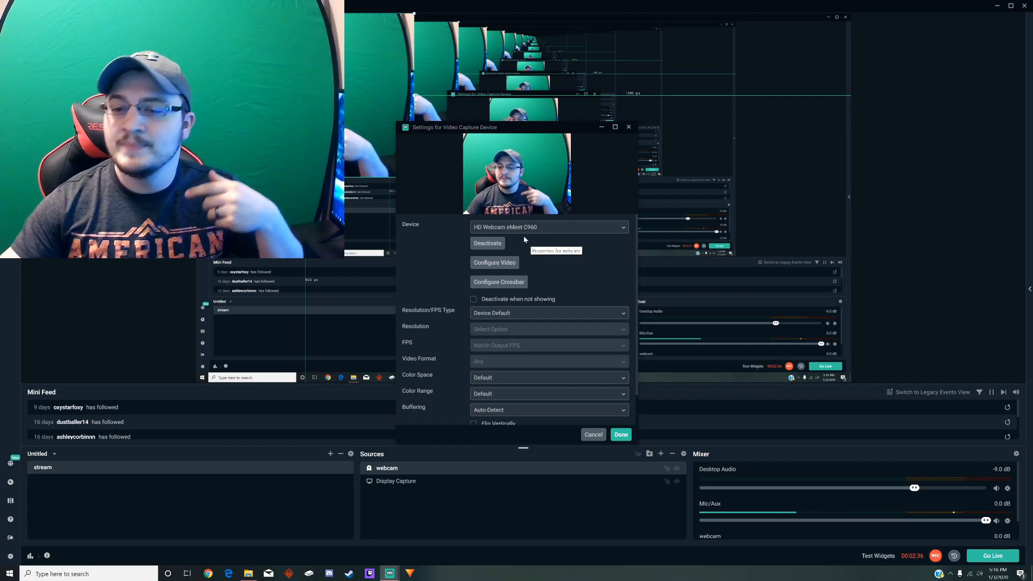
Enable the custom audio device option in the webcam source's settings
{"action": "left_click_drag", "start_coordinate": [531, 128], "coordinate": [549, 46]}
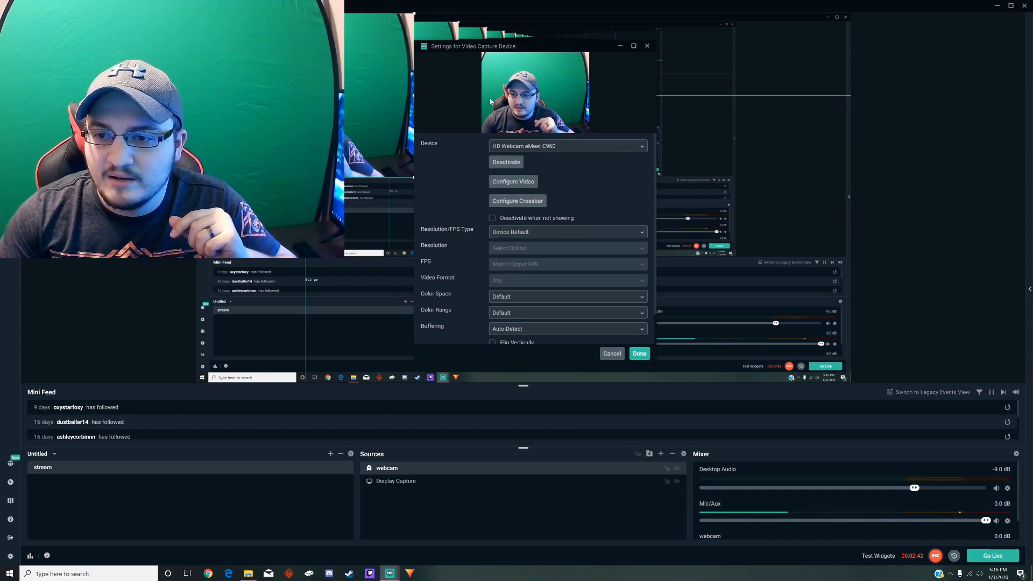
{"action": "scroll", "coordinate": [464, 258], "scroll_direction": "down", "scroll_amount": 1}
{"action": "scroll", "coordinate": [463, 257], "scroll_direction": "down", "scroll_amount": 1}
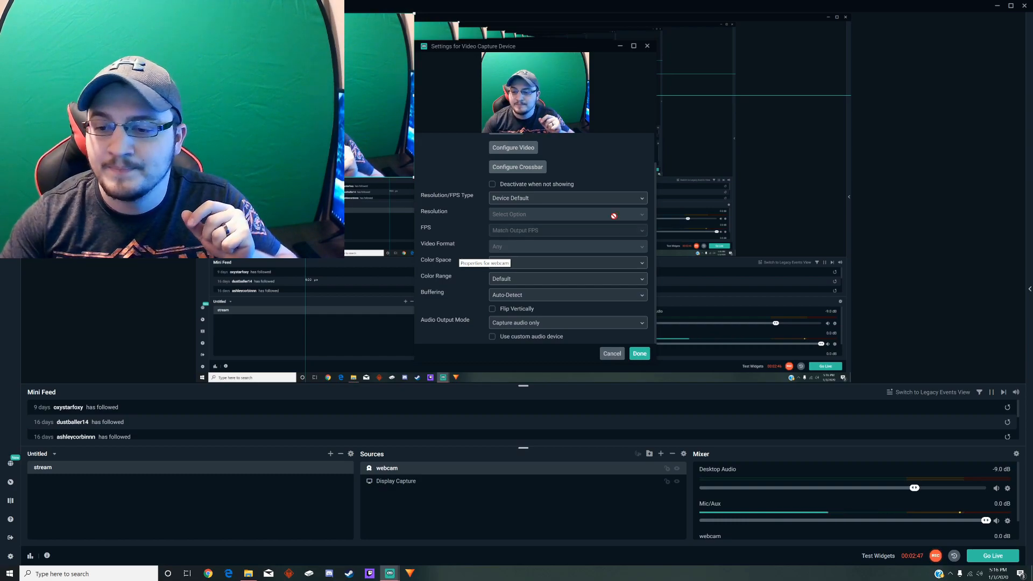
{"action": "left_click", "coordinate": [493, 337]}
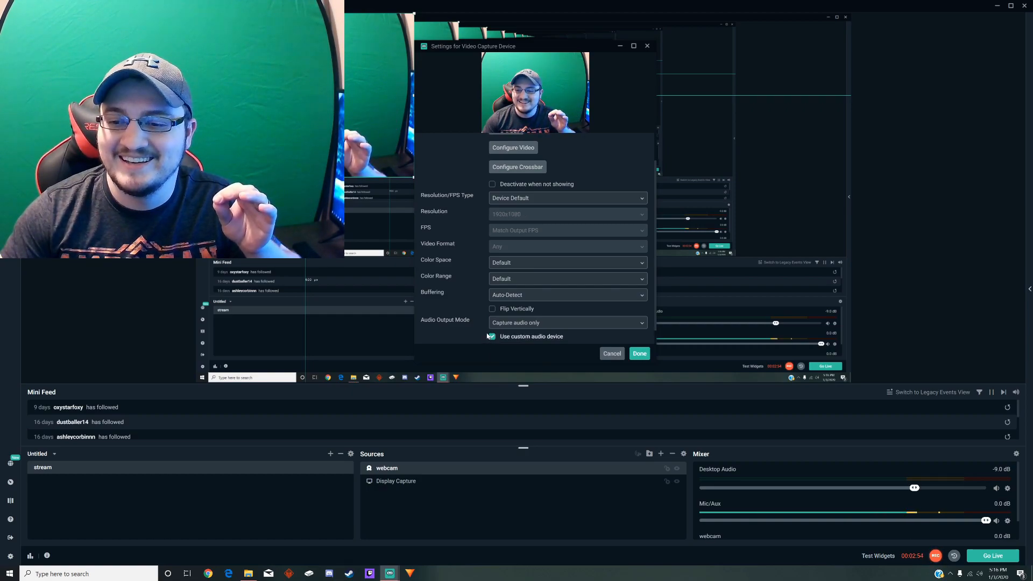
{"action": "scroll", "coordinate": [463, 323], "scroll_direction": "down", "scroll_amount": 1}
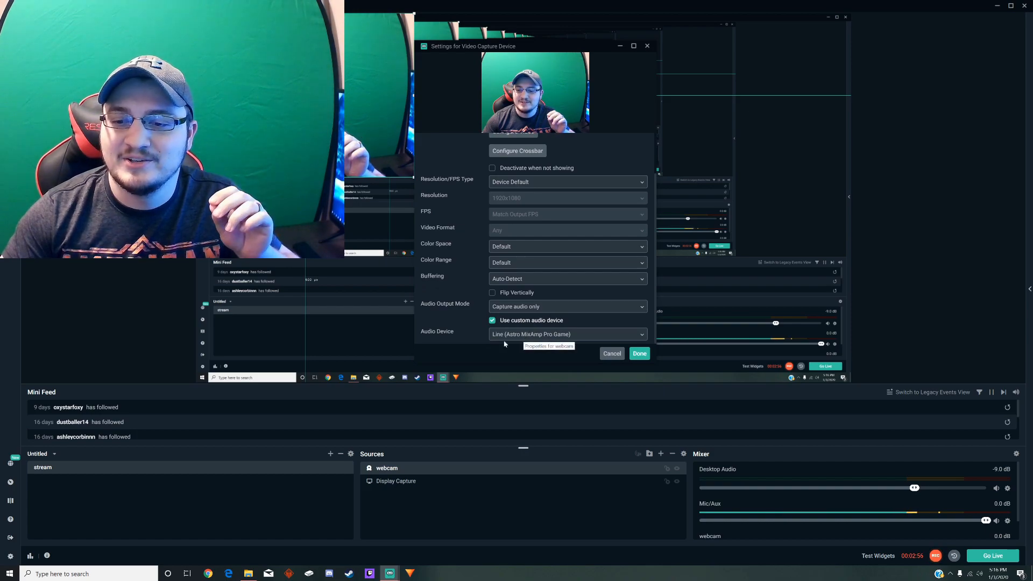
Mute the webcam channel in the audio mixer
{"action": "scroll", "coordinate": [912, 485], "scroll_direction": "down", "scroll_amount": 1}
{"action": "scroll", "coordinate": [915, 485], "scroll_direction": "down", "scroll_amount": 1}
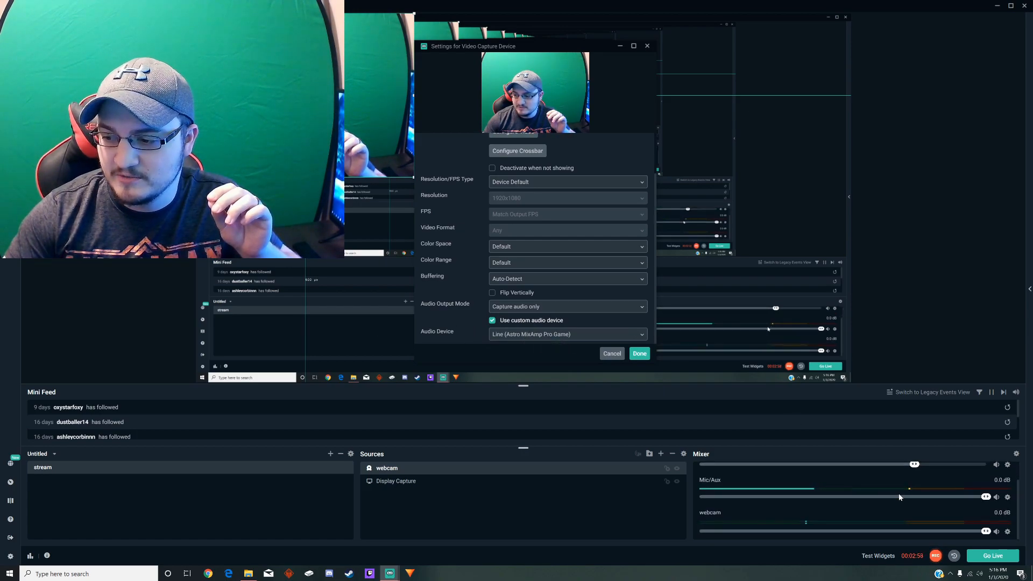
{"action": "left_click", "coordinate": [996, 532]}
Return to the webcam source's settings and set its audio device to Microphone (Blue Snowball)
{"action": "mouse_move", "coordinate": [391, 574]}
{"action": "left_click", "coordinate": [435, 549]}
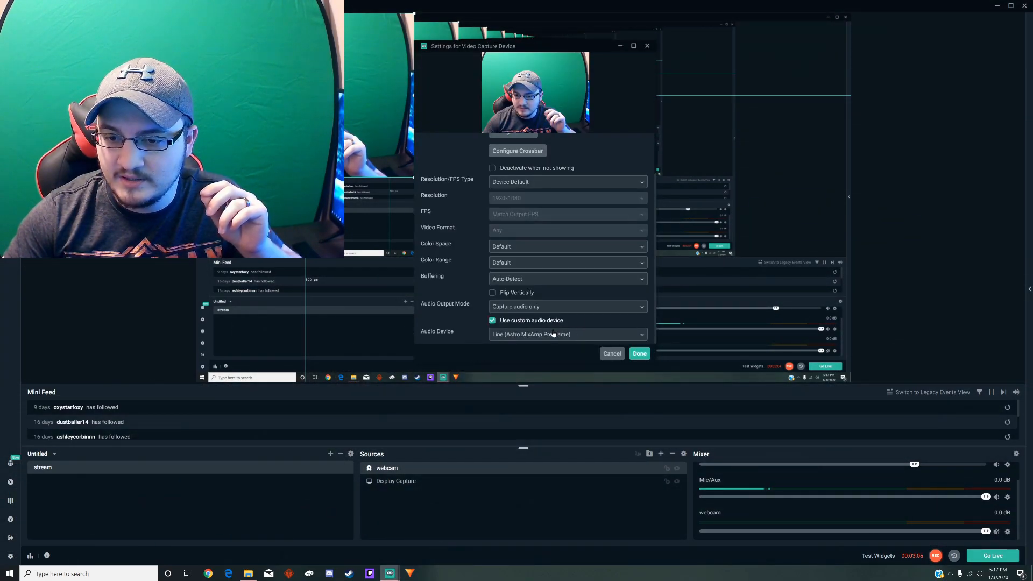
{"action": "left_click", "coordinate": [521, 336]}
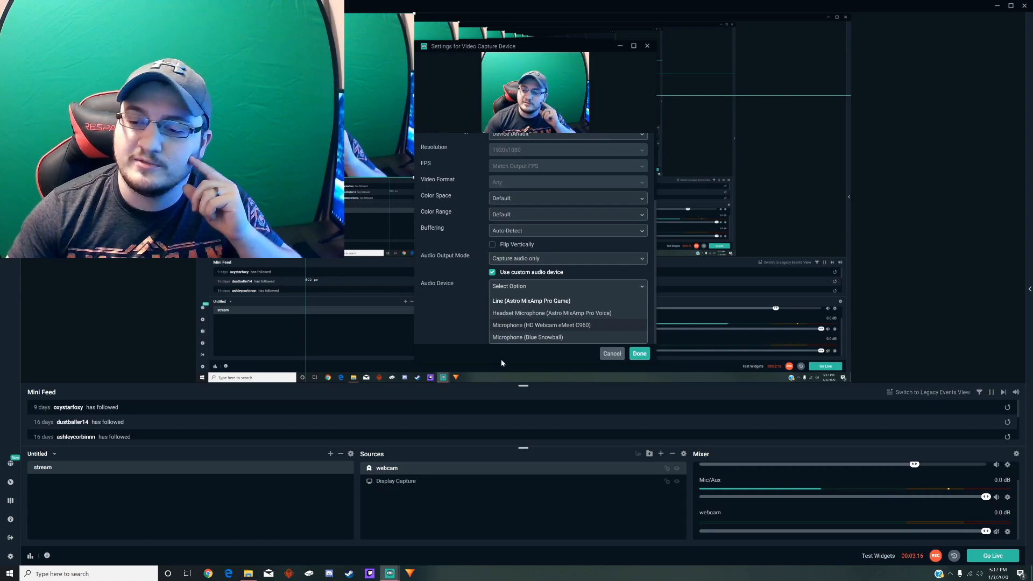
{"action": "left_click", "coordinate": [526, 339]}
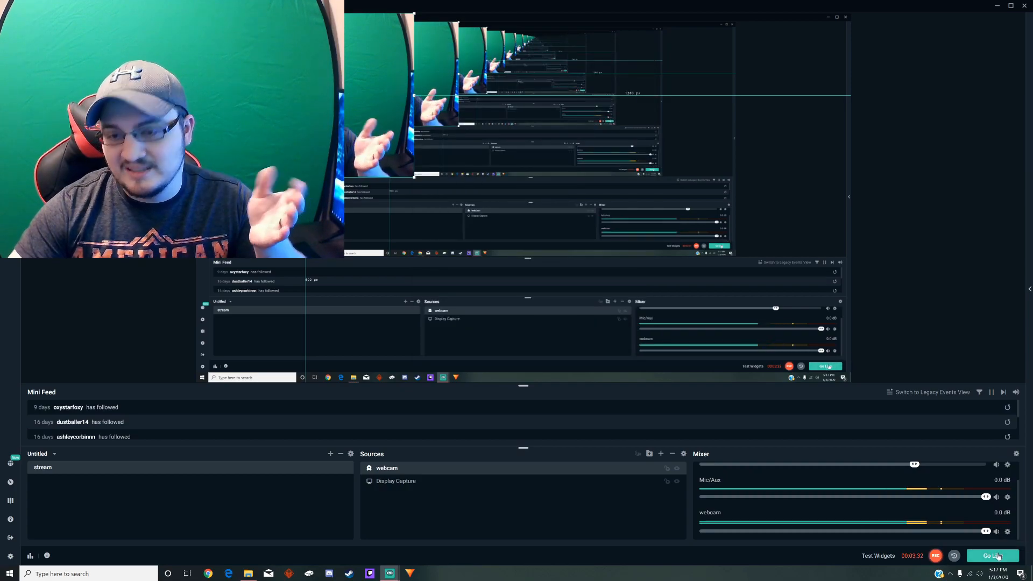
Mute the webcam's mixer channel again and bring its source settings back to the front
{"action": "left_click", "coordinate": [996, 531]}
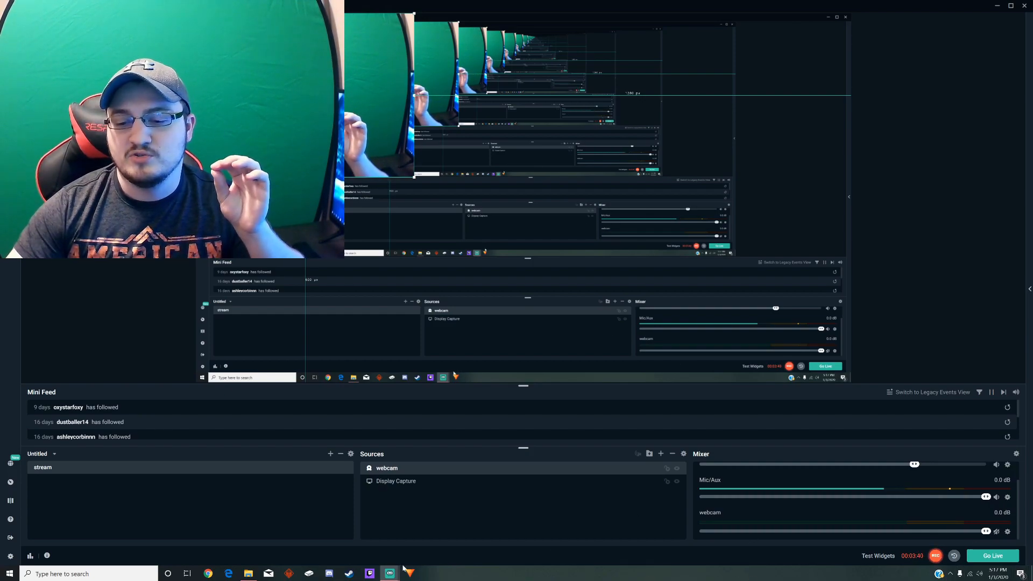
{"action": "mouse_move", "coordinate": [398, 566]}
{"action": "left_click", "coordinate": [433, 535]}
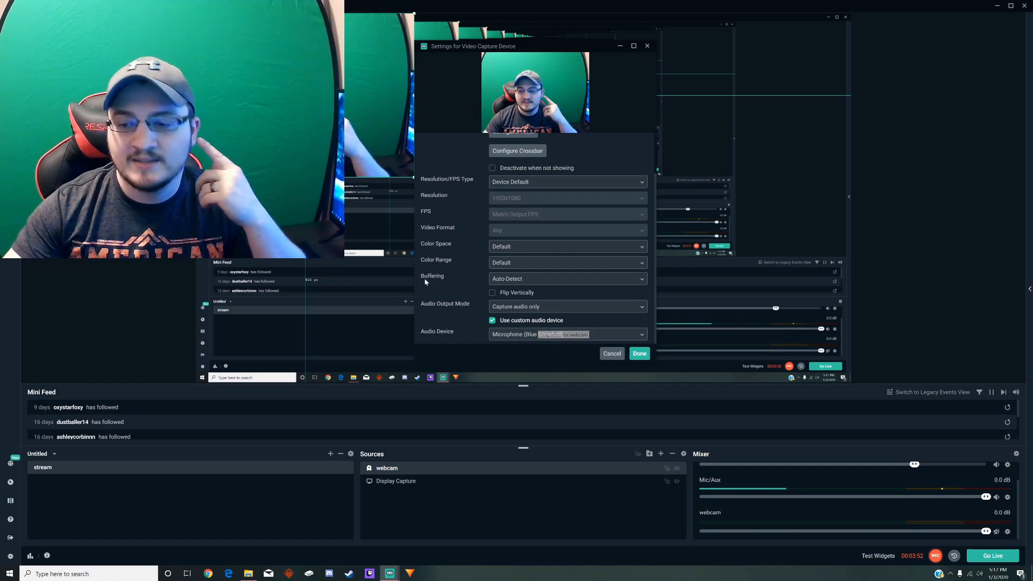
Confirm the webcam source's settings and move the webcam feed to the lower-right corner of the canvas
{"action": "left_click", "coordinate": [638, 353]}
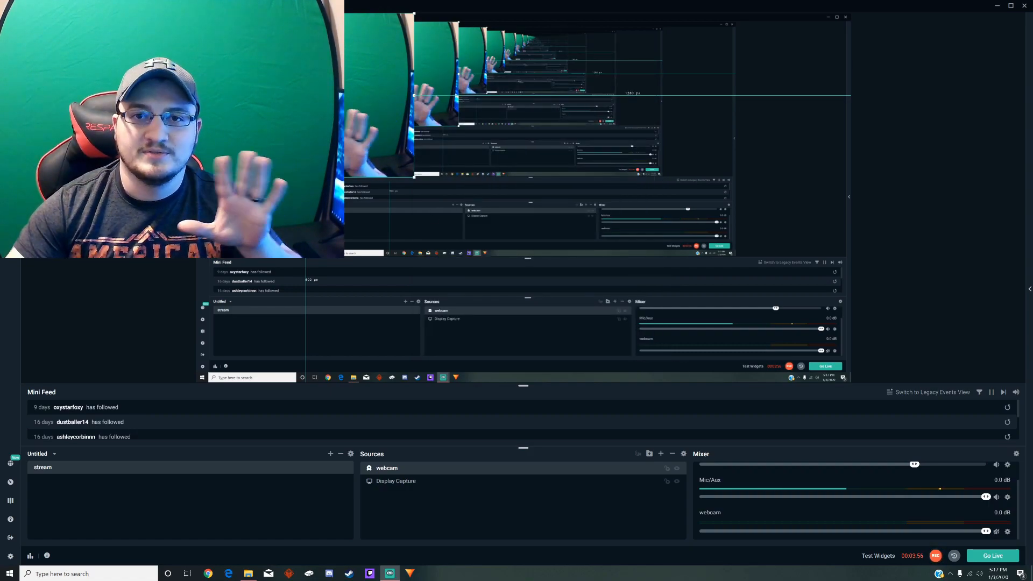
{"action": "left_click_drag", "start_coordinate": [305, 95], "coordinate": [349, 164]}
{"action": "left_click_drag", "start_coordinate": [358, 124], "coordinate": [526, 191]}
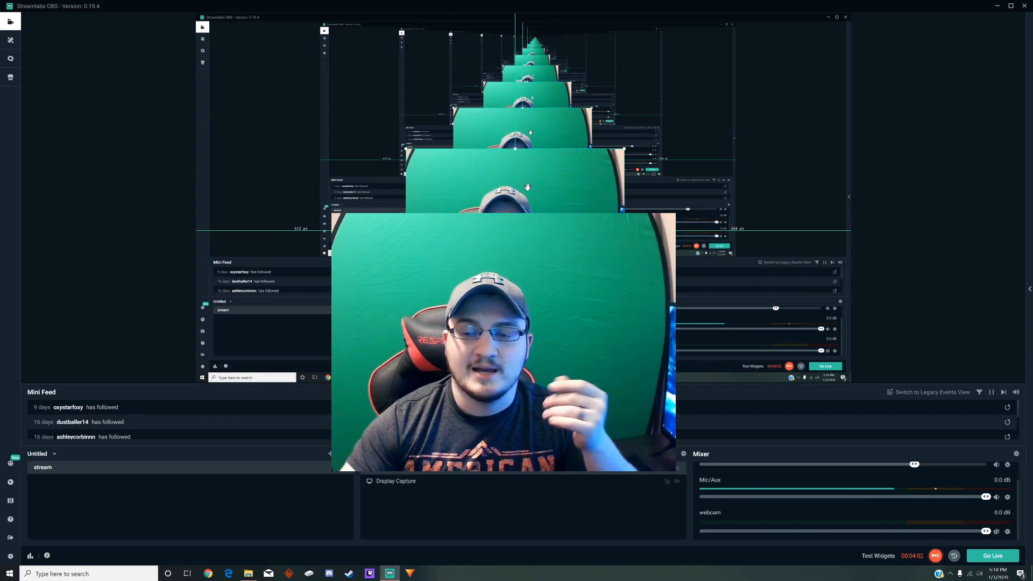
{"action": "left_click_drag", "start_coordinate": [543, 215], "coordinate": [517, 180]}
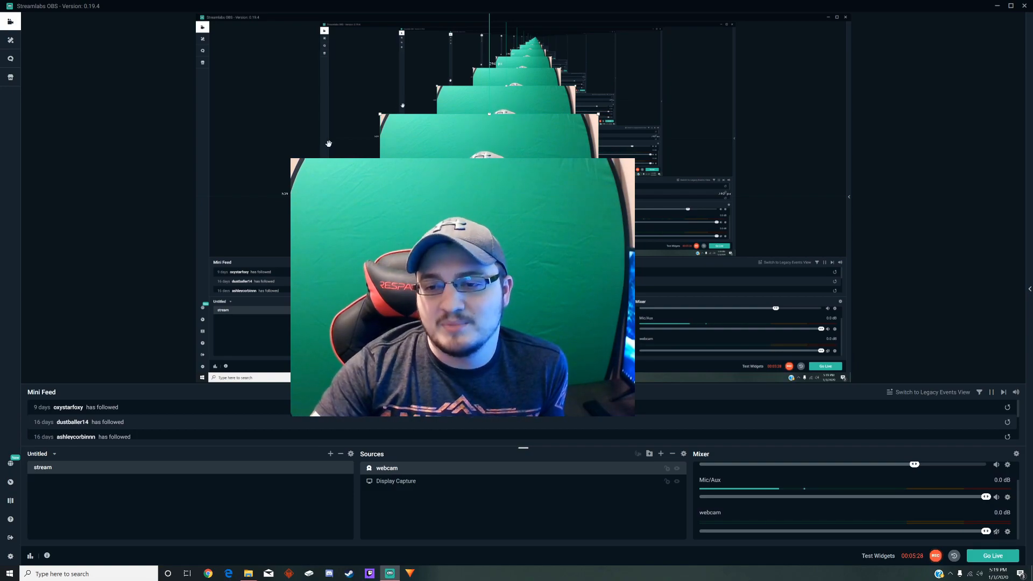
{"action": "left_click_drag", "start_coordinate": [416, 158], "coordinate": [649, 245]}
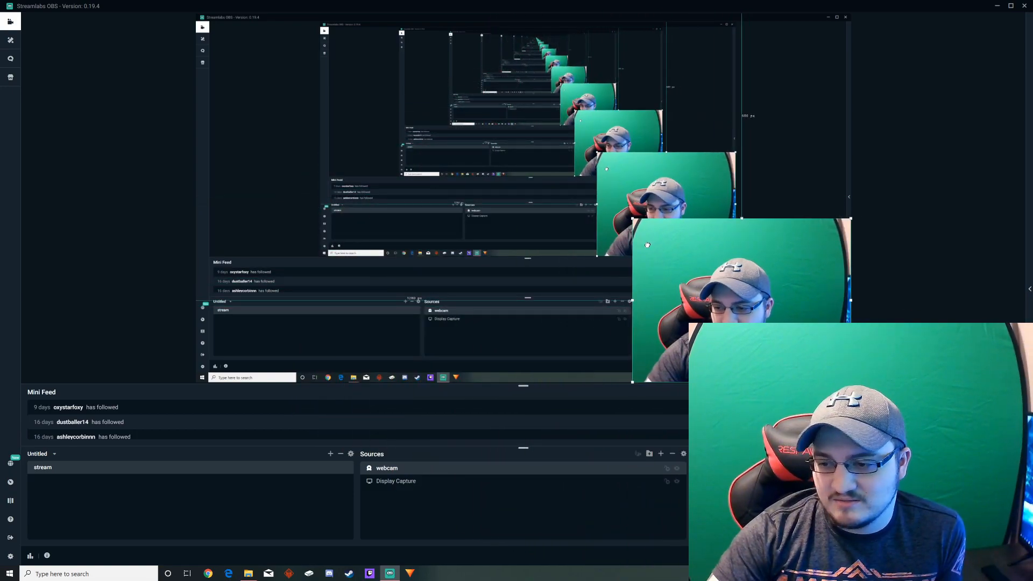
Shrink the webcam feed to about a fifth of the canvas width and move it to the lower-left corner
{"action": "left_click_drag", "start_coordinate": [632, 219], "coordinate": [797, 340]}
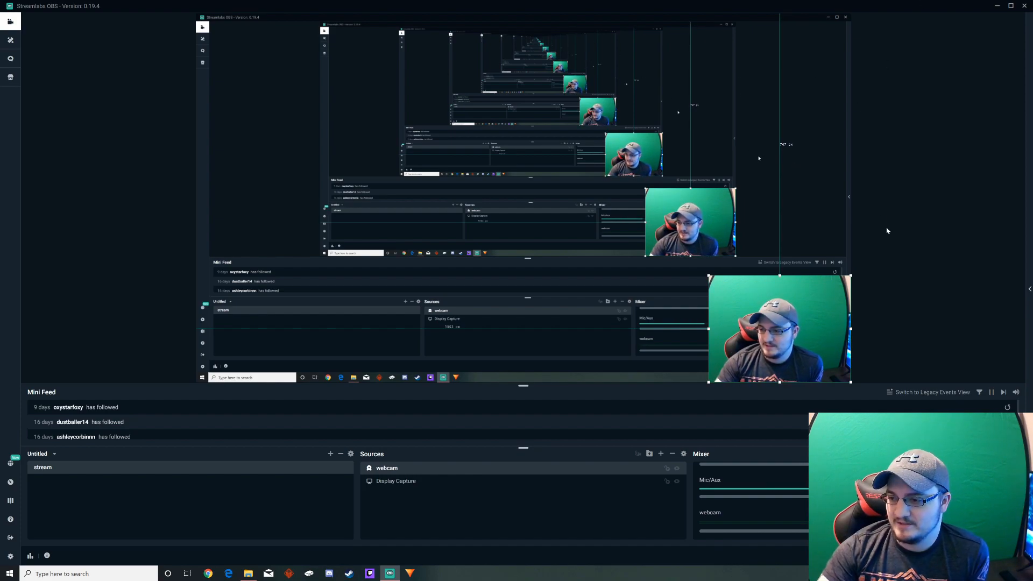
{"action": "left_click", "coordinate": [876, 301]}
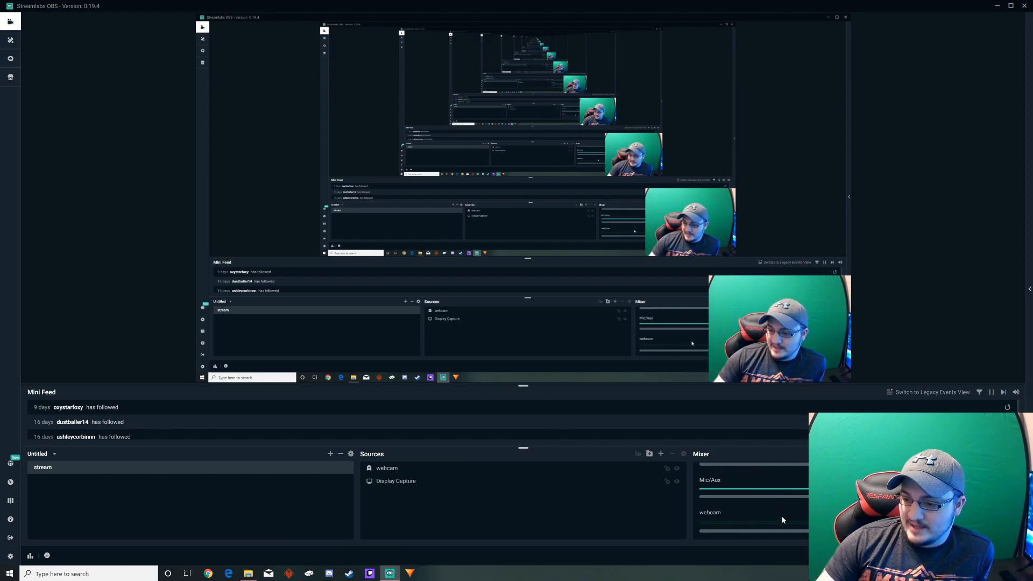
{"action": "left_click_drag", "start_coordinate": [768, 330], "coordinate": [284, 347]}
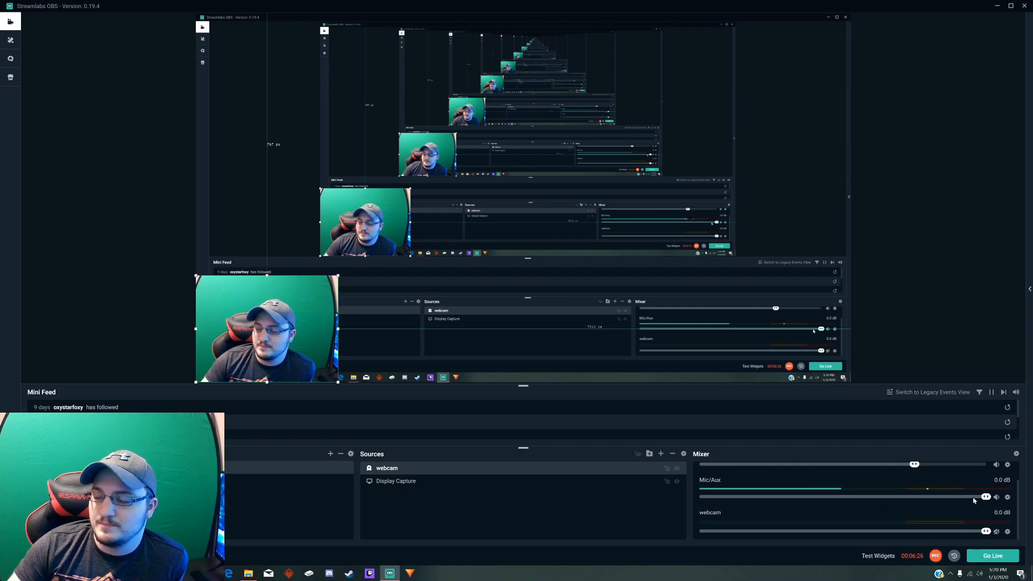
Check which input device is selected in the Mic/Aux channel's properties
{"action": "right_click", "coordinate": [1014, 497]}
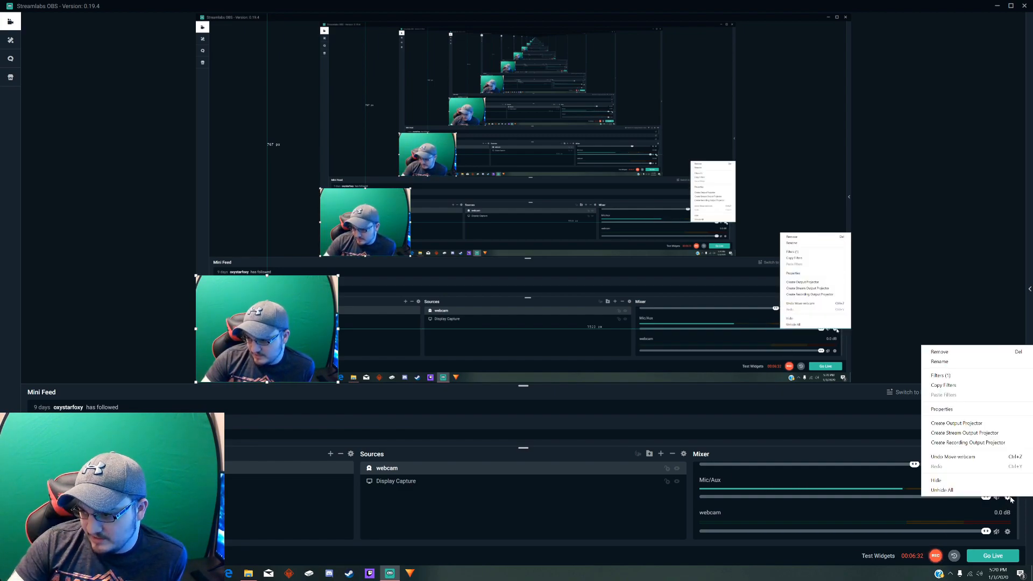
{"action": "left_click", "coordinate": [941, 409]}
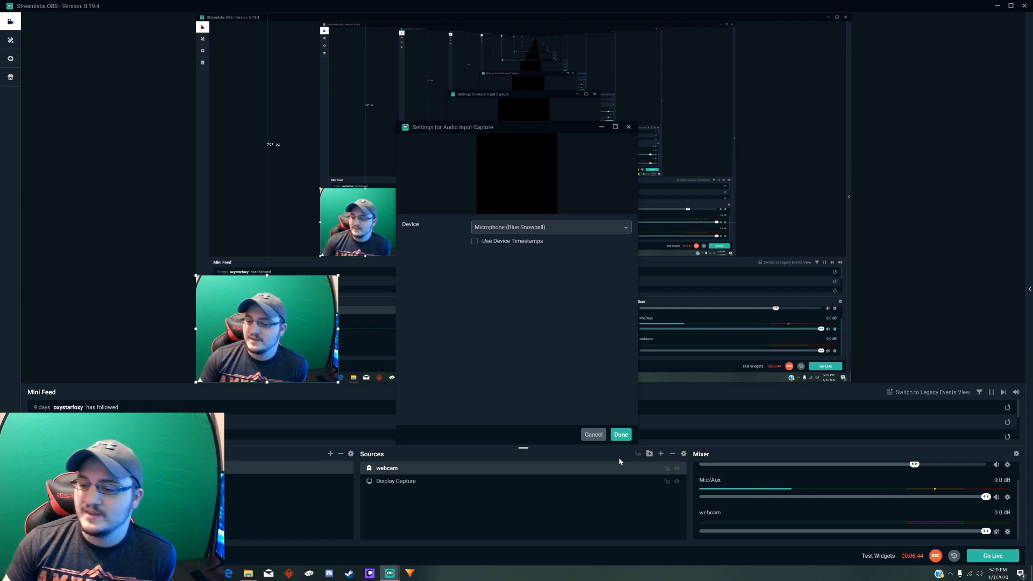
{"action": "left_click", "coordinate": [618, 436]}
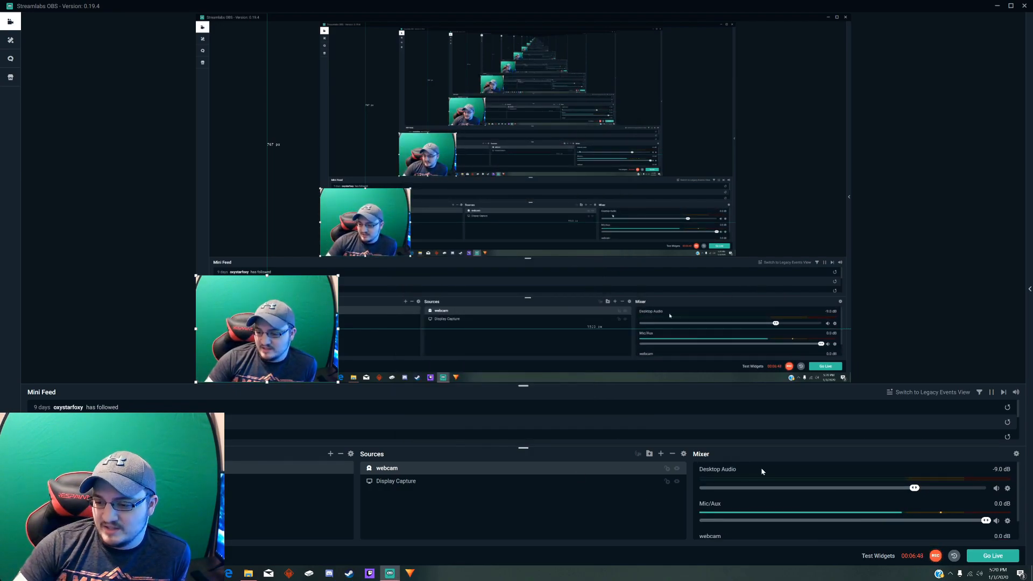
Set the Desktop Audio channel's output device to Headphones (Astro MixAmp Pro Game) in its properties
{"action": "left_click", "coordinate": [1007, 489]}
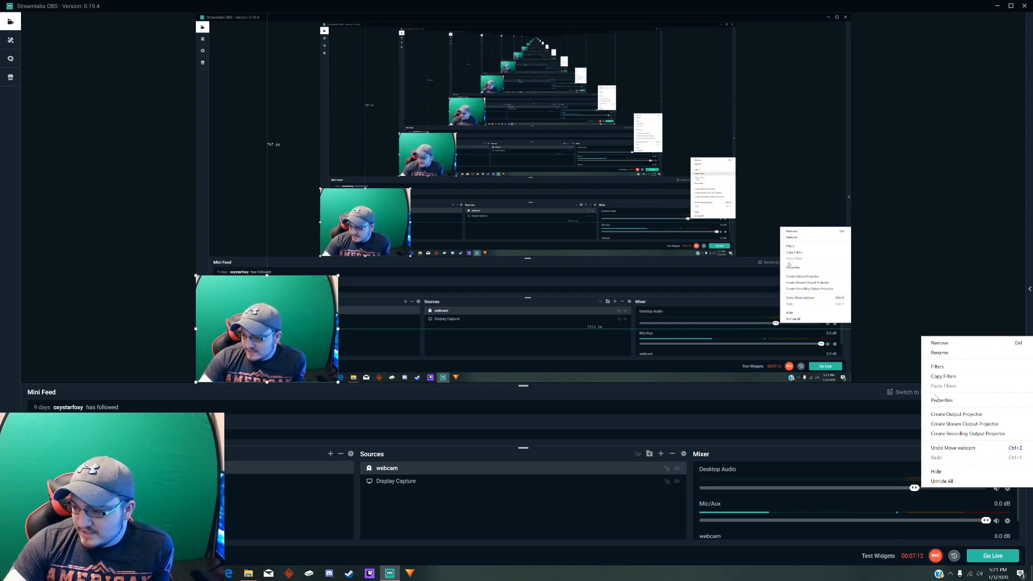
{"action": "left_click", "coordinate": [942, 400]}
{"action": "left_click", "coordinate": [490, 229]}
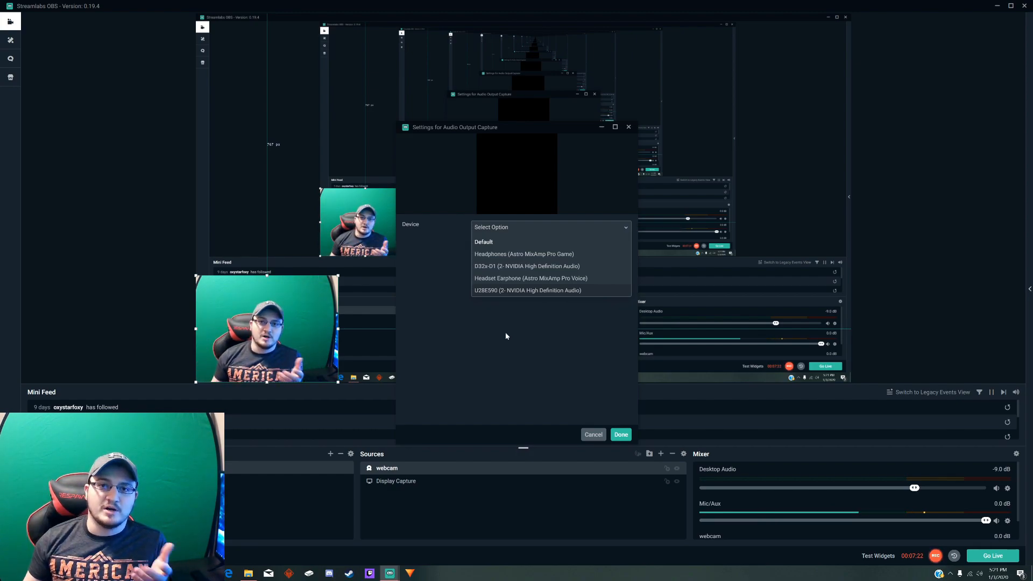
{"action": "left_click", "coordinate": [504, 255]}
{"action": "left_click", "coordinate": [621, 434]}
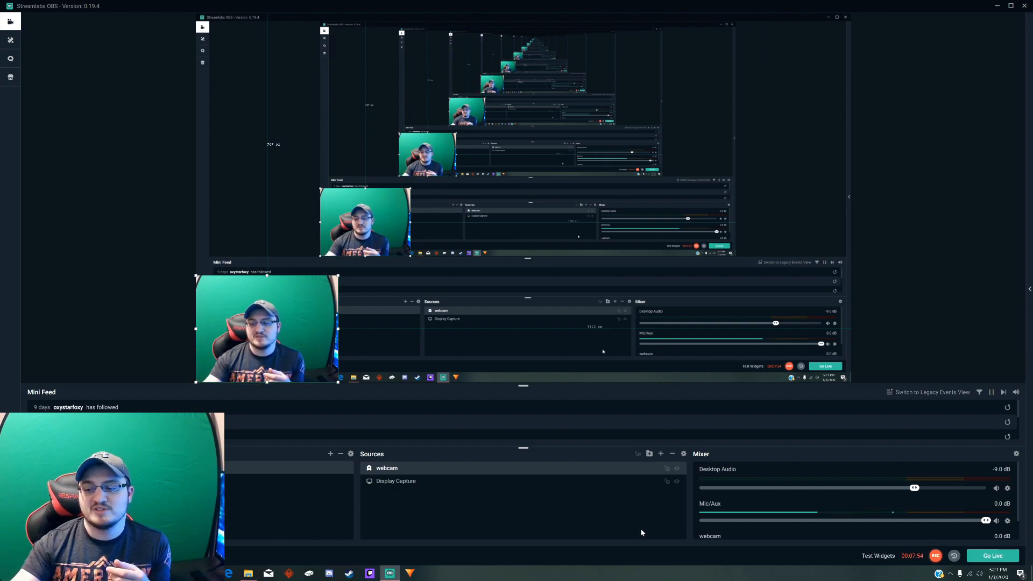
Move the small webcam feed back to the lower-right corner of the canvas
{"action": "scroll", "coordinate": [768, 494], "scroll_direction": "down", "scroll_amount": 1}
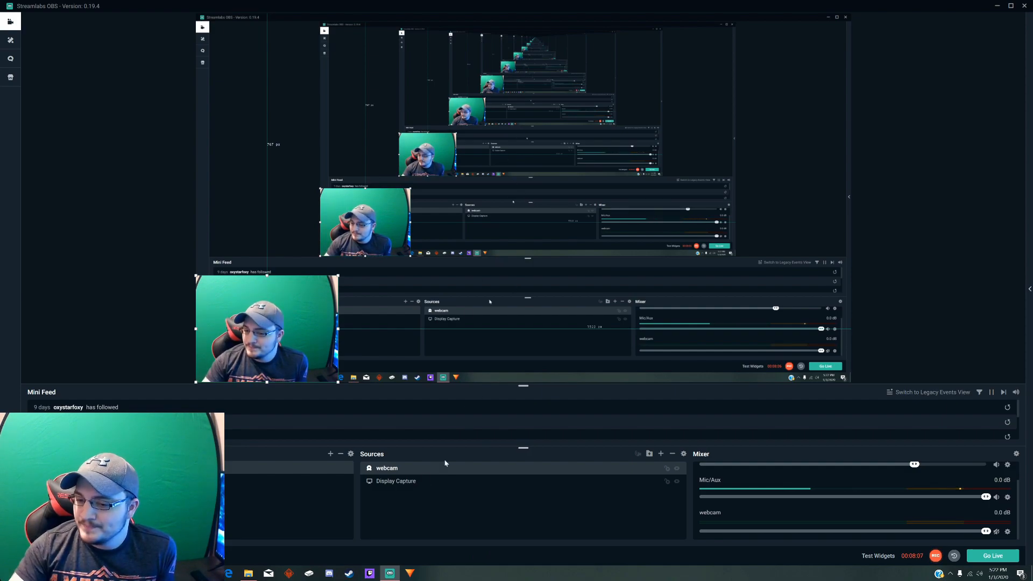
{"action": "right_click", "coordinate": [399, 505]}
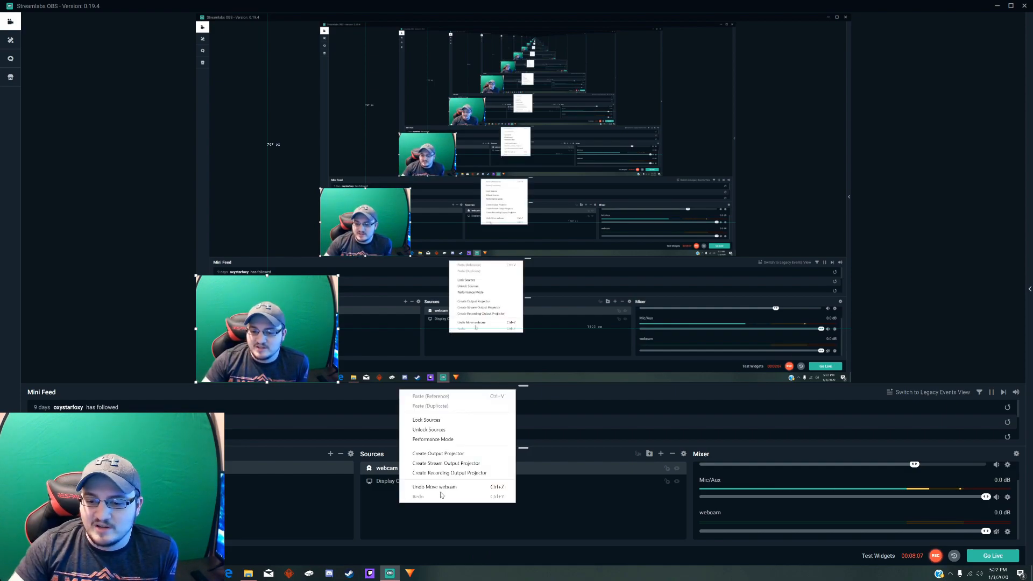
{"action": "left_click", "coordinate": [530, 523]}
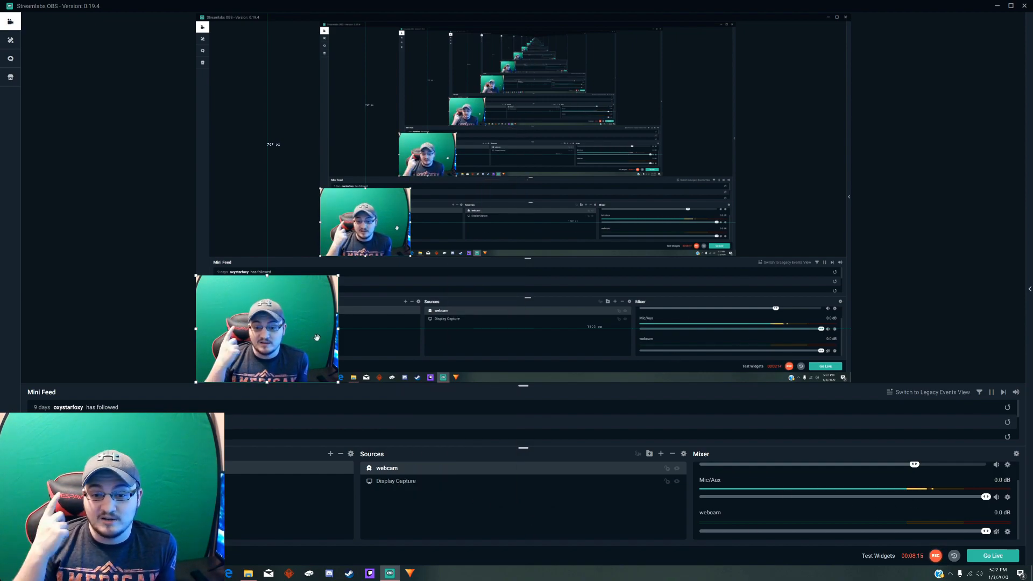
{"action": "left_click_drag", "start_coordinate": [317, 337], "coordinate": [769, 324]}
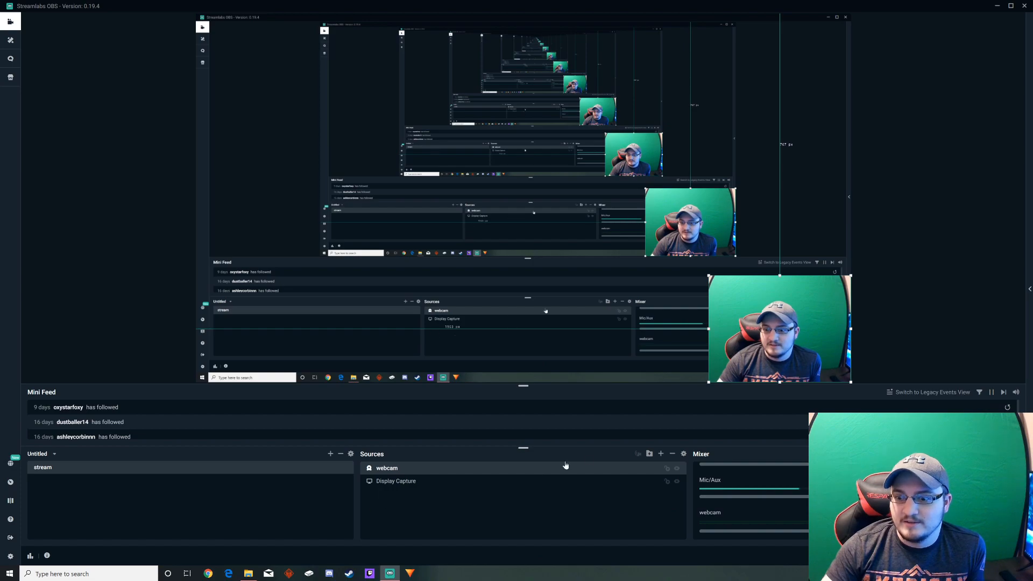
Add a Game Capture source with its default name, keeping the mode Capture any fullscreen application
{"action": "left_click", "coordinate": [663, 455]}
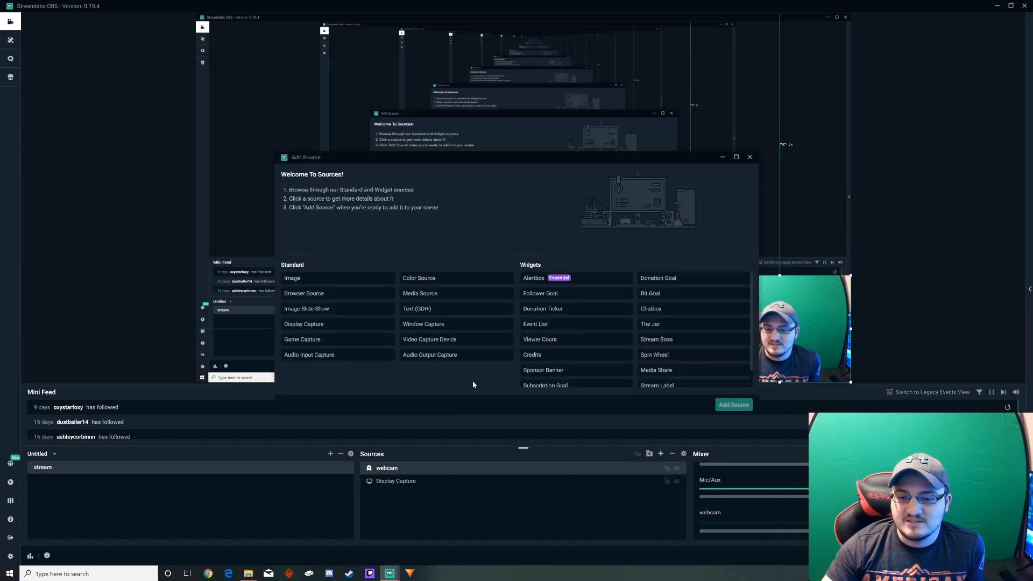
{"action": "left_click", "coordinate": [322, 345]}
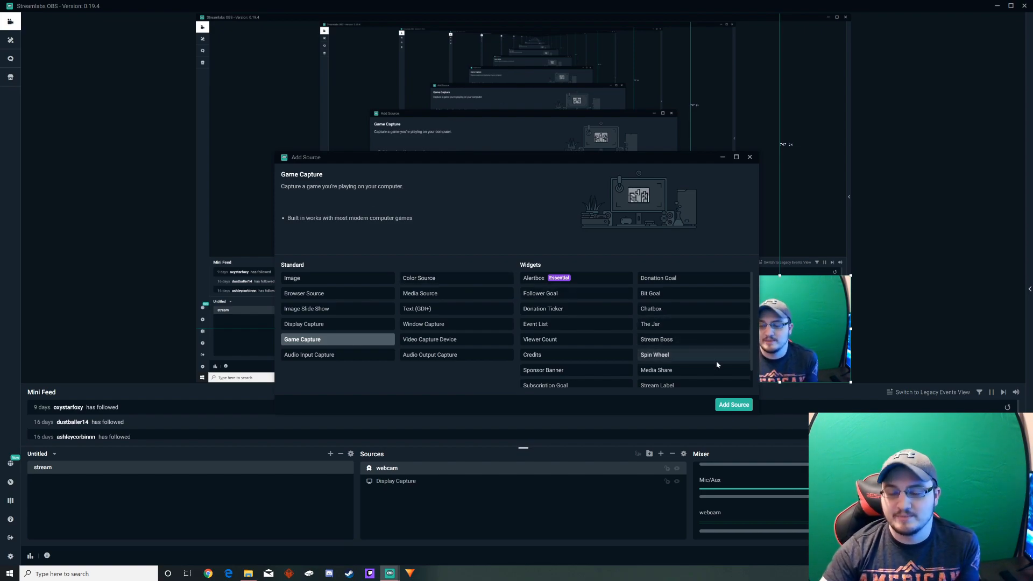
{"action": "left_click", "coordinate": [739, 407]}
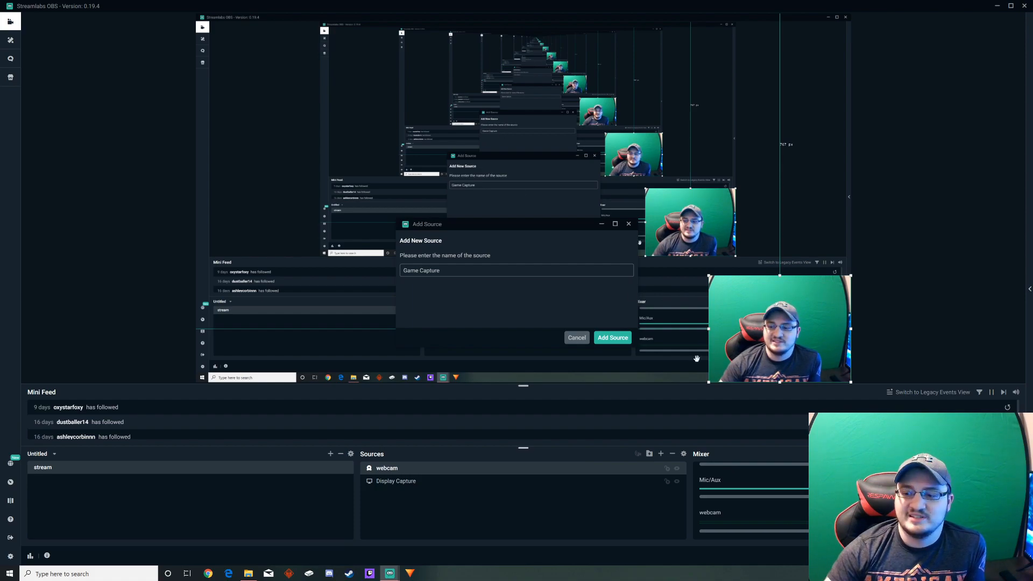
{"action": "left_click", "coordinate": [612, 337]}
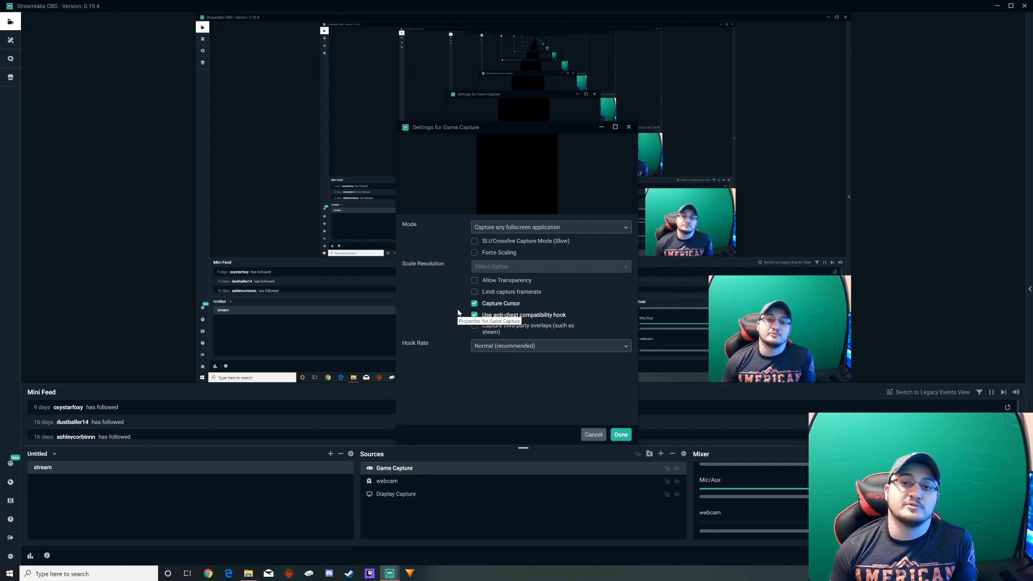
{"action": "left_click", "coordinate": [619, 434]}
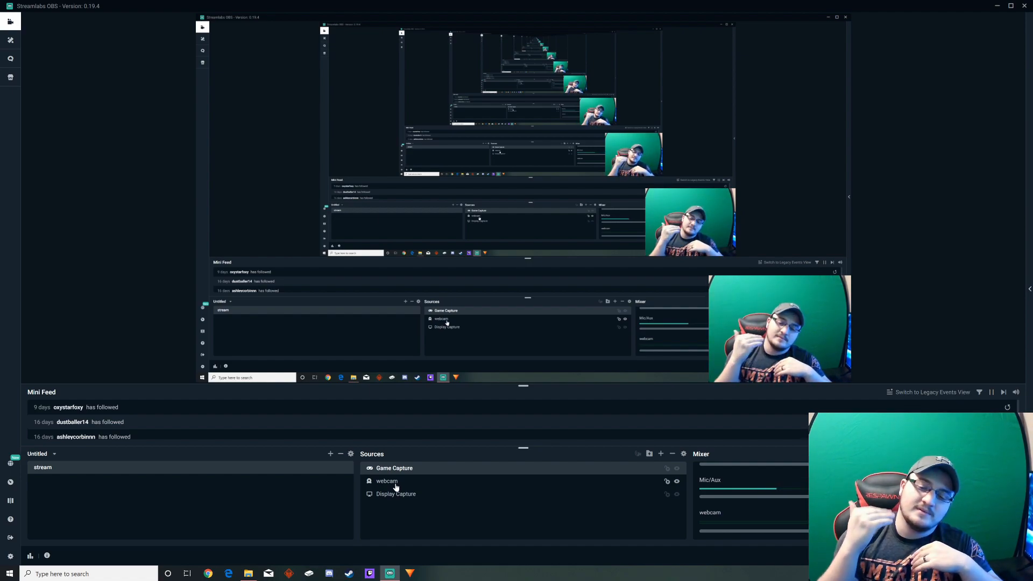
Try different source stacking orders, ending with webcam on top, Game Capture beneath it and Display Capture last
{"action": "left_click_drag", "start_coordinate": [383, 485], "coordinate": [397, 466]}
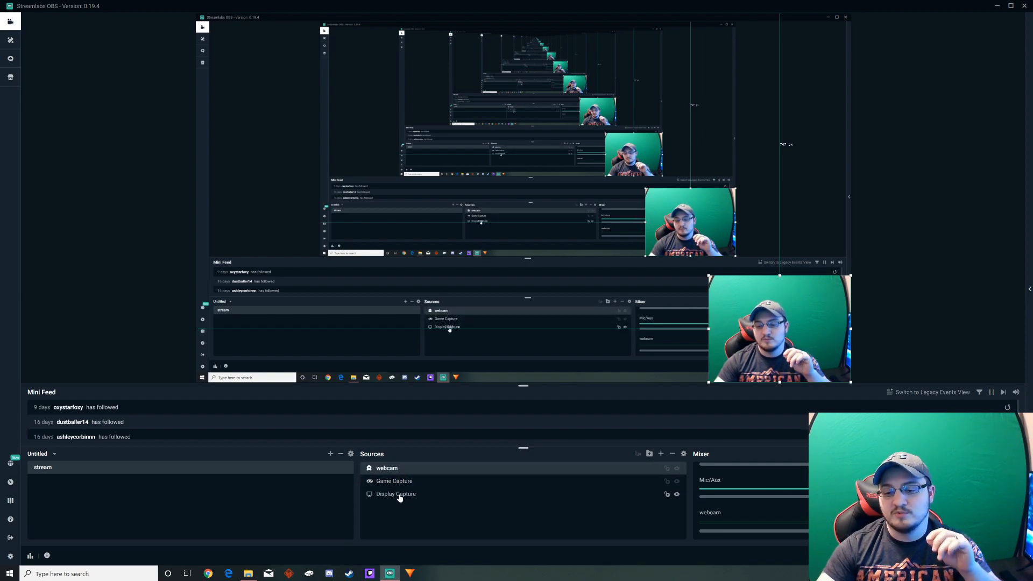
{"action": "left_click_drag", "start_coordinate": [396, 498], "coordinate": [401, 469]}
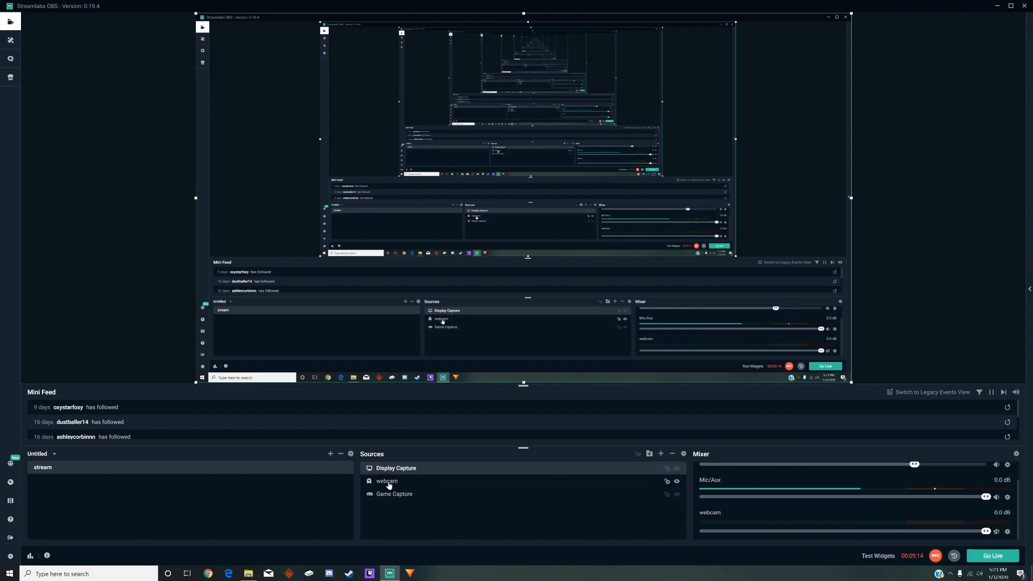
{"action": "left_click_drag", "start_coordinate": [394, 495], "coordinate": [398, 467]}
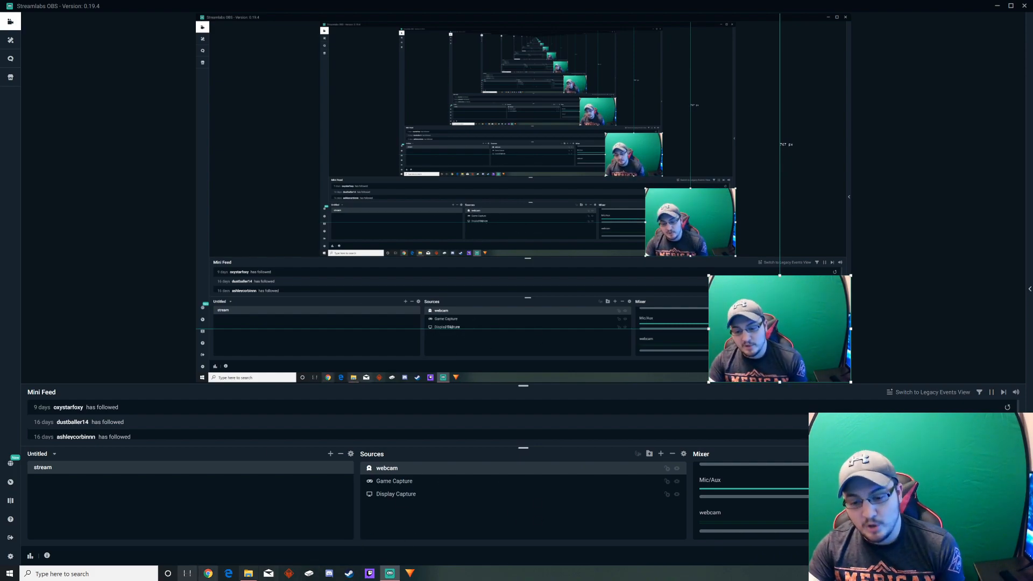
Switch to Steam, launch Dark Souls II: Scholar of the First Sin from the library, and close the Steam window
{"action": "left_click_drag", "start_coordinate": [753, 13], "coordinate": [733, 94]}
{"action": "left_click", "coordinate": [348, 572]}
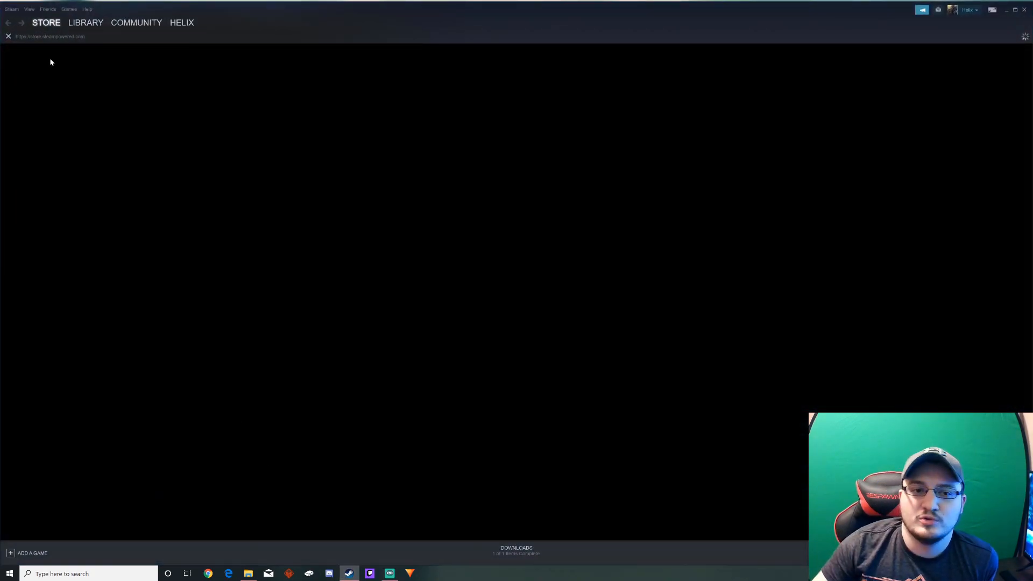
{"action": "left_click", "coordinate": [86, 23]}
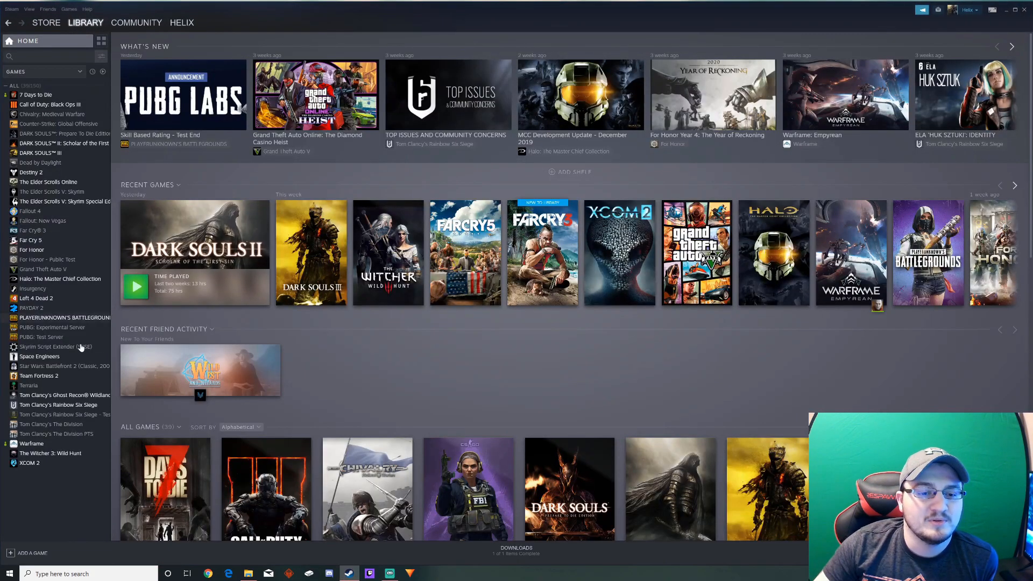
{"action": "left_click", "coordinate": [148, 284]}
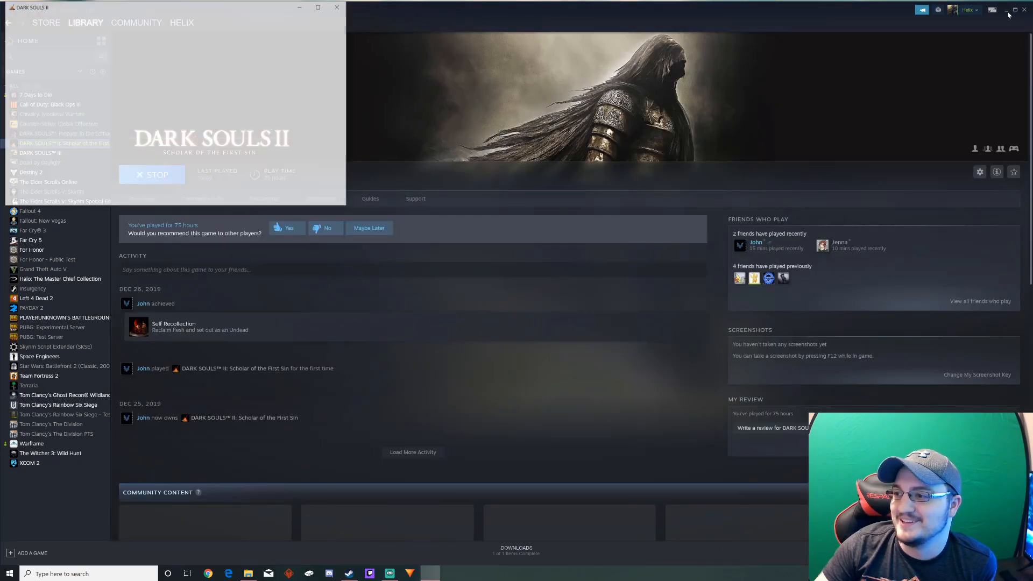
{"action": "left_click", "coordinate": [1023, 10]}
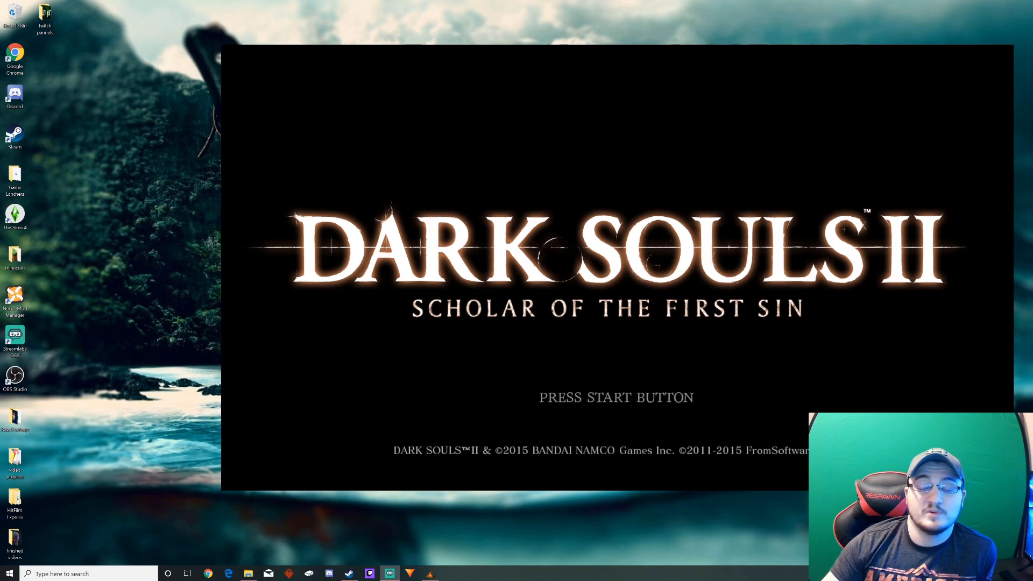
Return to Streamlabs OBS, move the game capture up and left past the canvas edge, and maximize the window
{"action": "left_click_drag", "start_coordinate": [720, 193], "coordinate": [640, 177]}
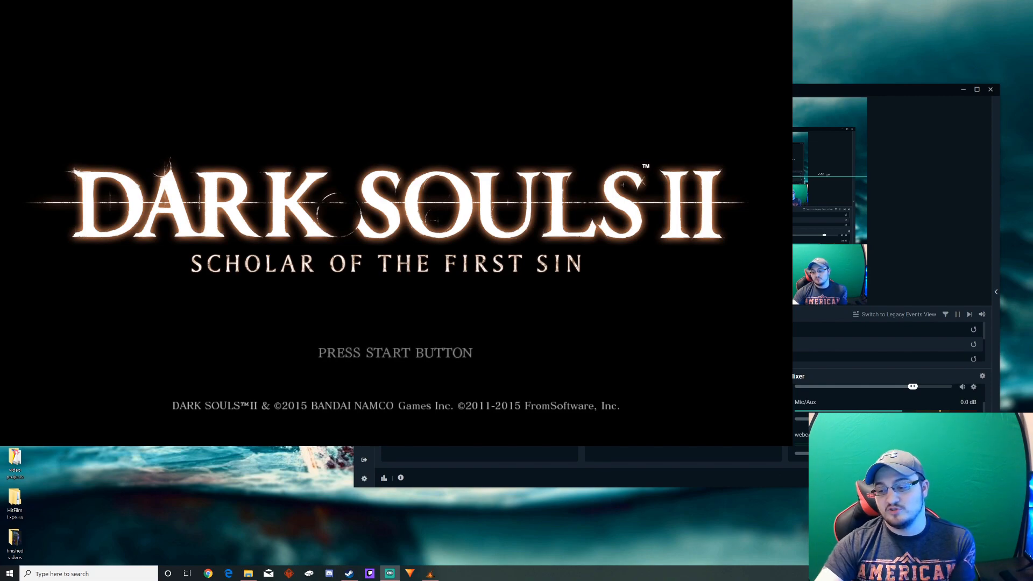
{"action": "left_click_drag", "start_coordinate": [735, 188], "coordinate": [678, 172]}
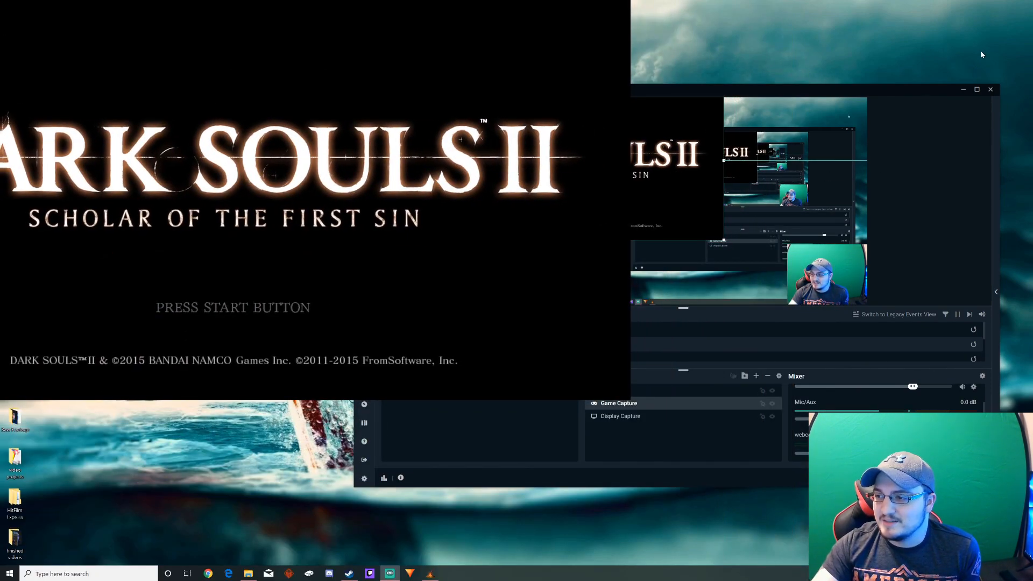
{"action": "left_click", "coordinate": [976, 89]}
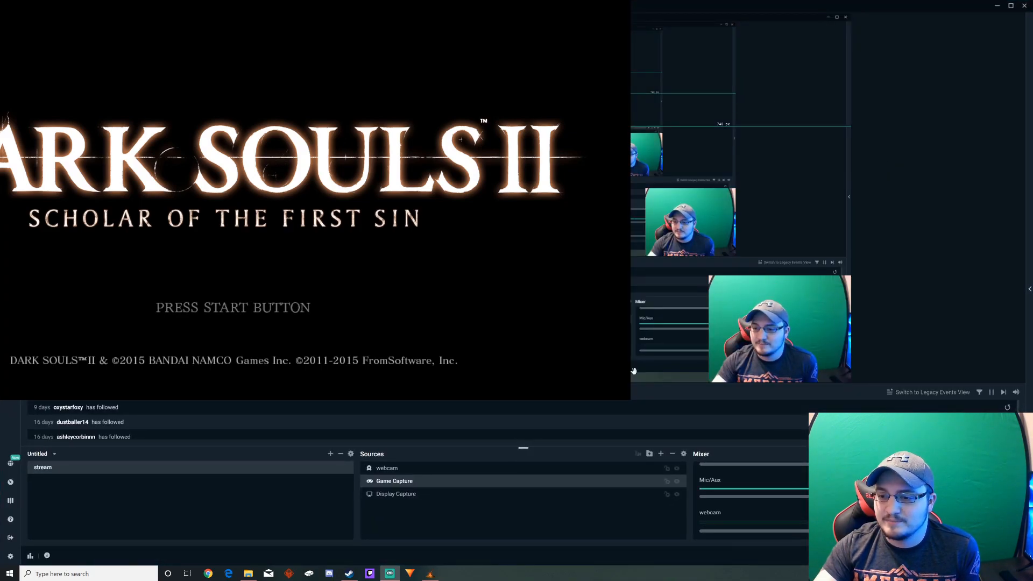
Hide and show the Display Capture source again, and move the game capture fully into the canvas's upper-left corner
{"action": "left_click", "coordinate": [676, 495]}
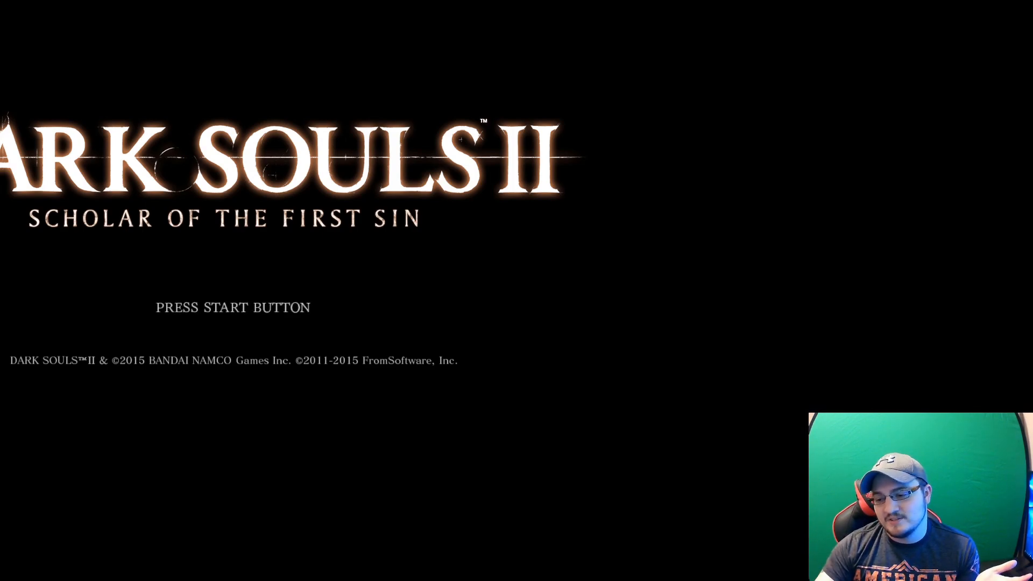
{"action": "left_click", "coordinate": [676, 493]}
{"action": "left_click_drag", "start_coordinate": [457, 178], "coordinate": [573, 207]}
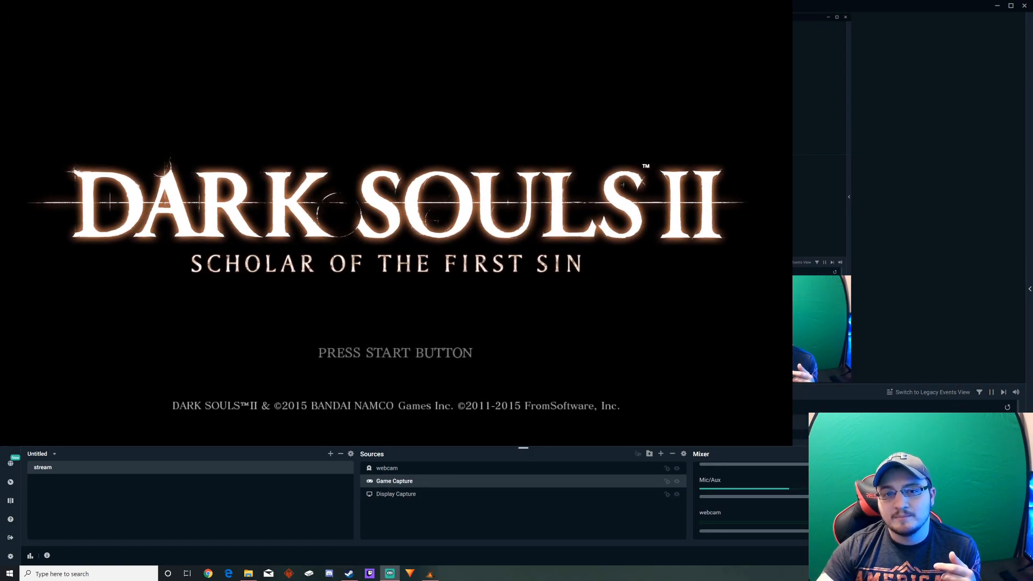